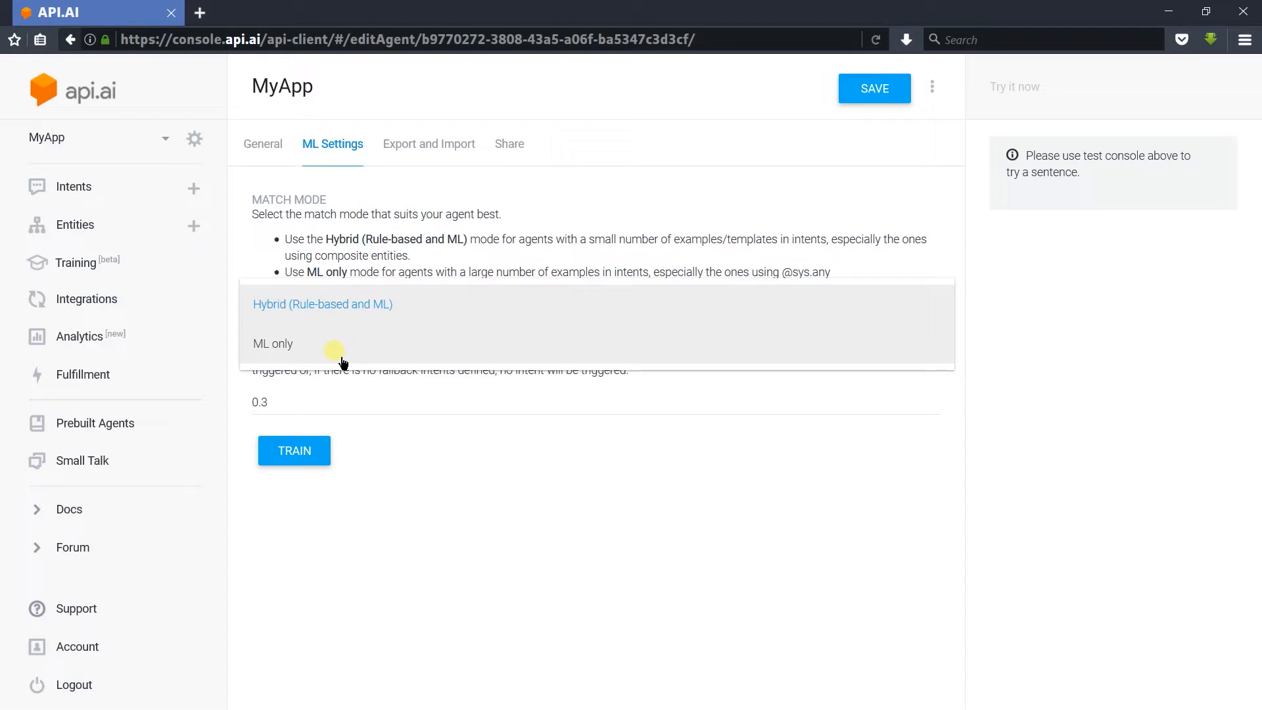
Step: Check the ML classification threshold field in the agent settings, and open the "My Name is" intent
left_click(340, 405)
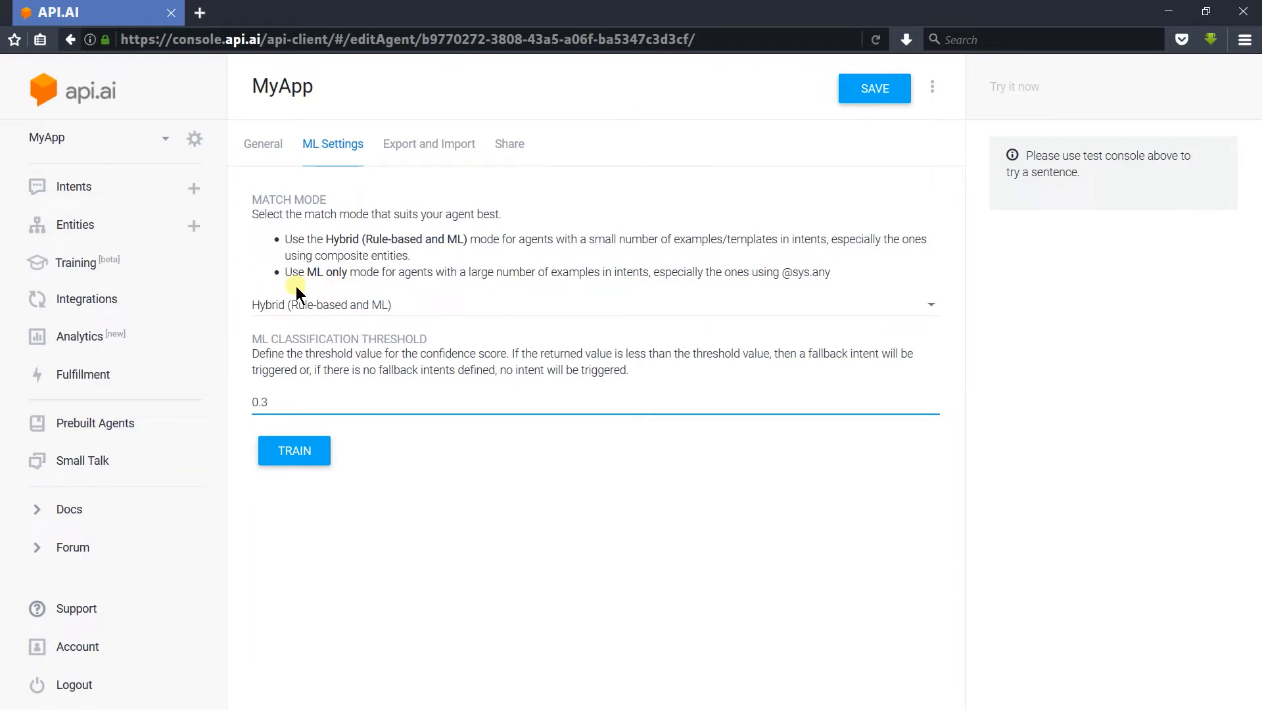
left_click(129, 185)
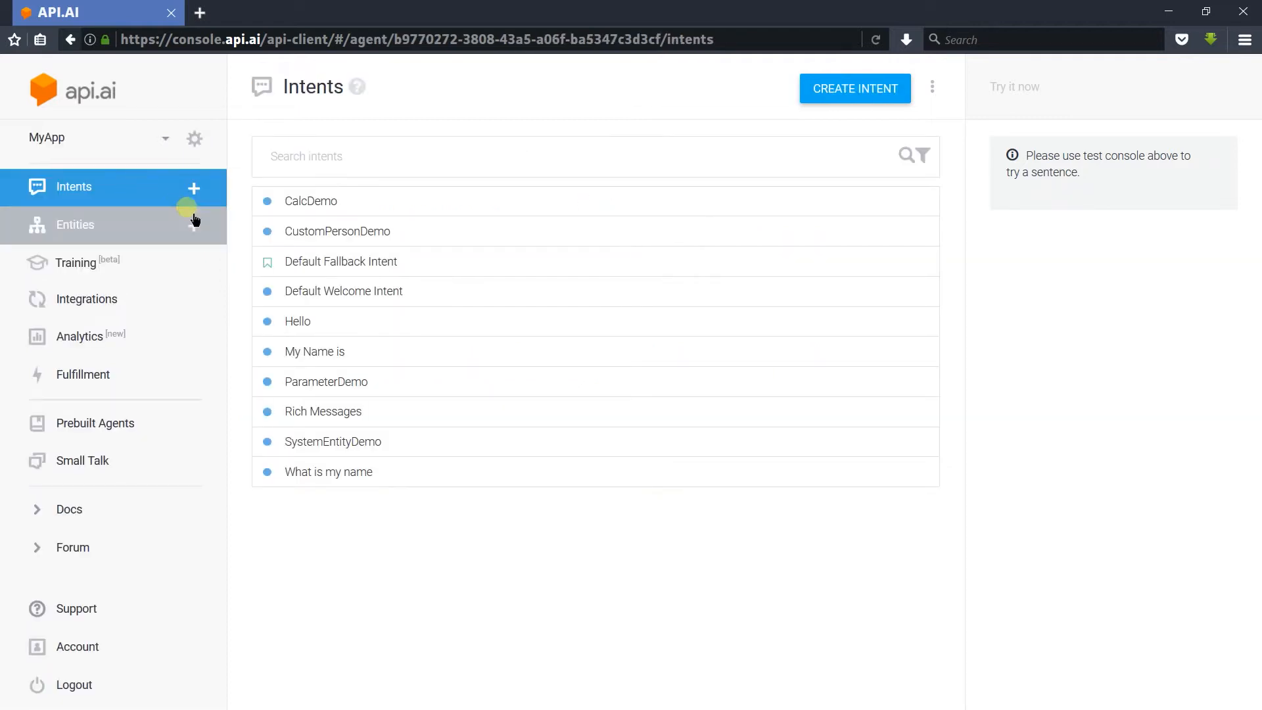
left_click(353, 364)
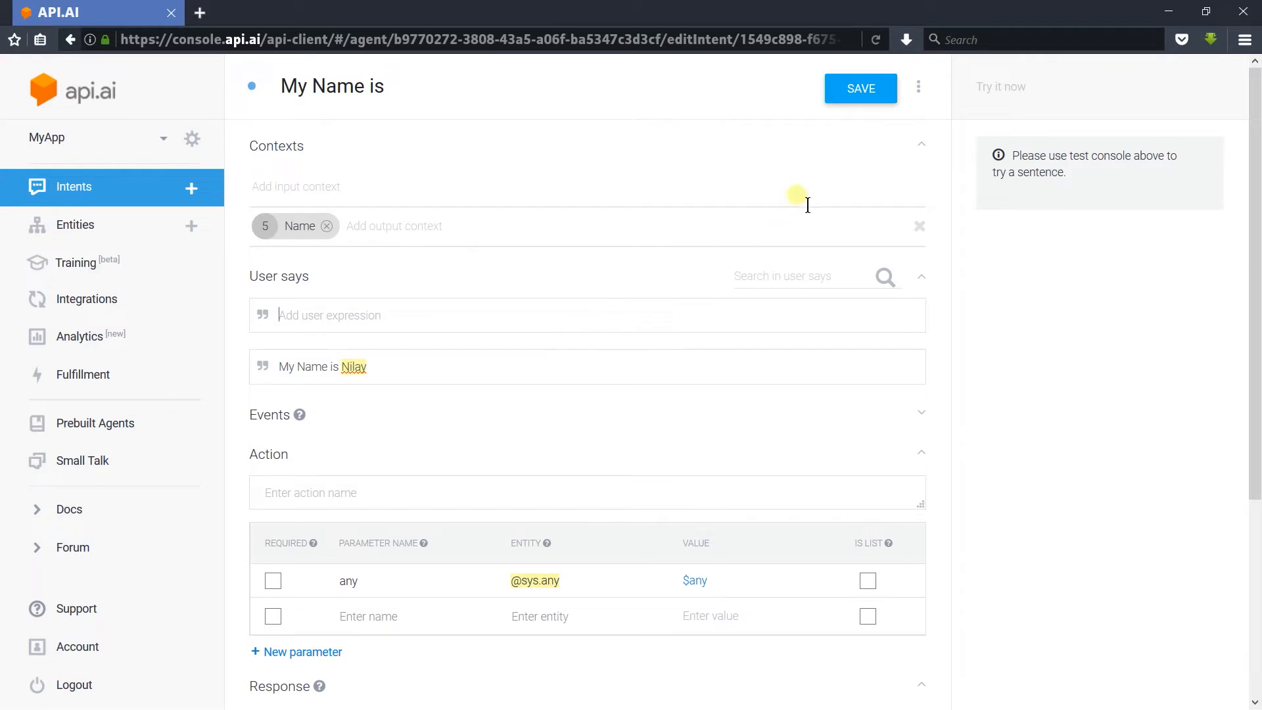
Step: Disable ML for the "My Name is" intent and re-enable it
left_click(925, 97)
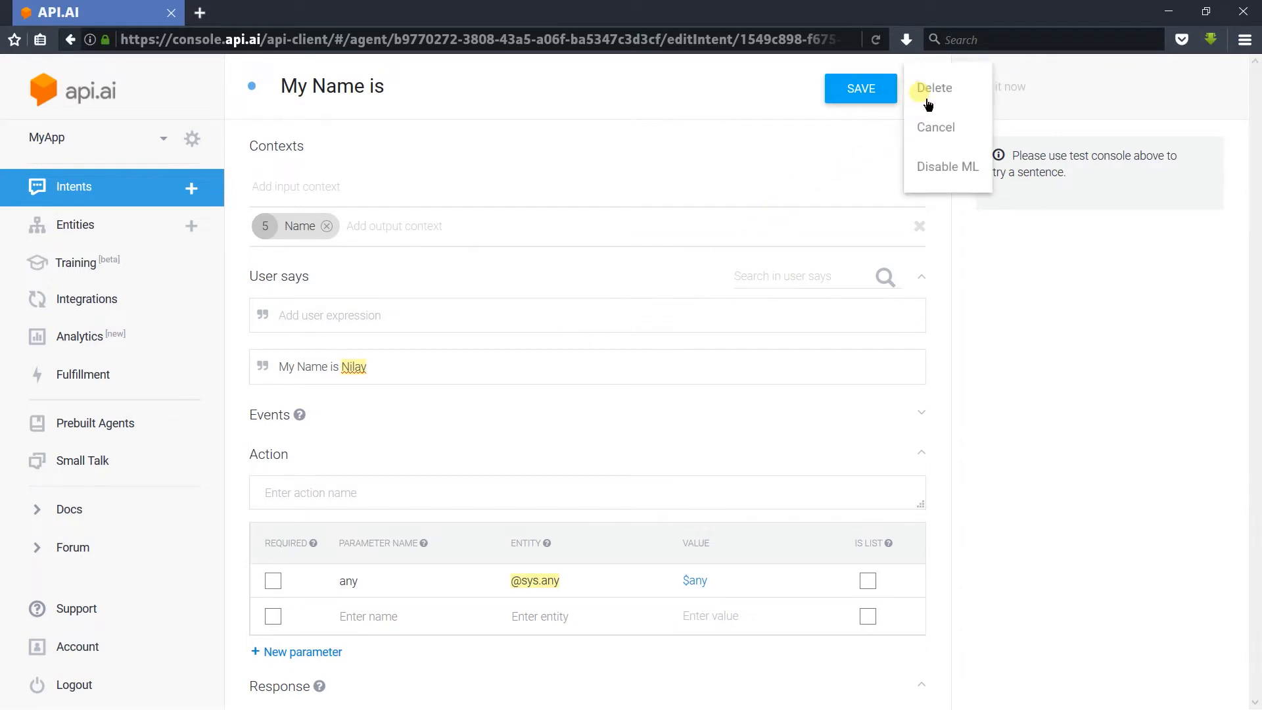
left_click(935, 176)
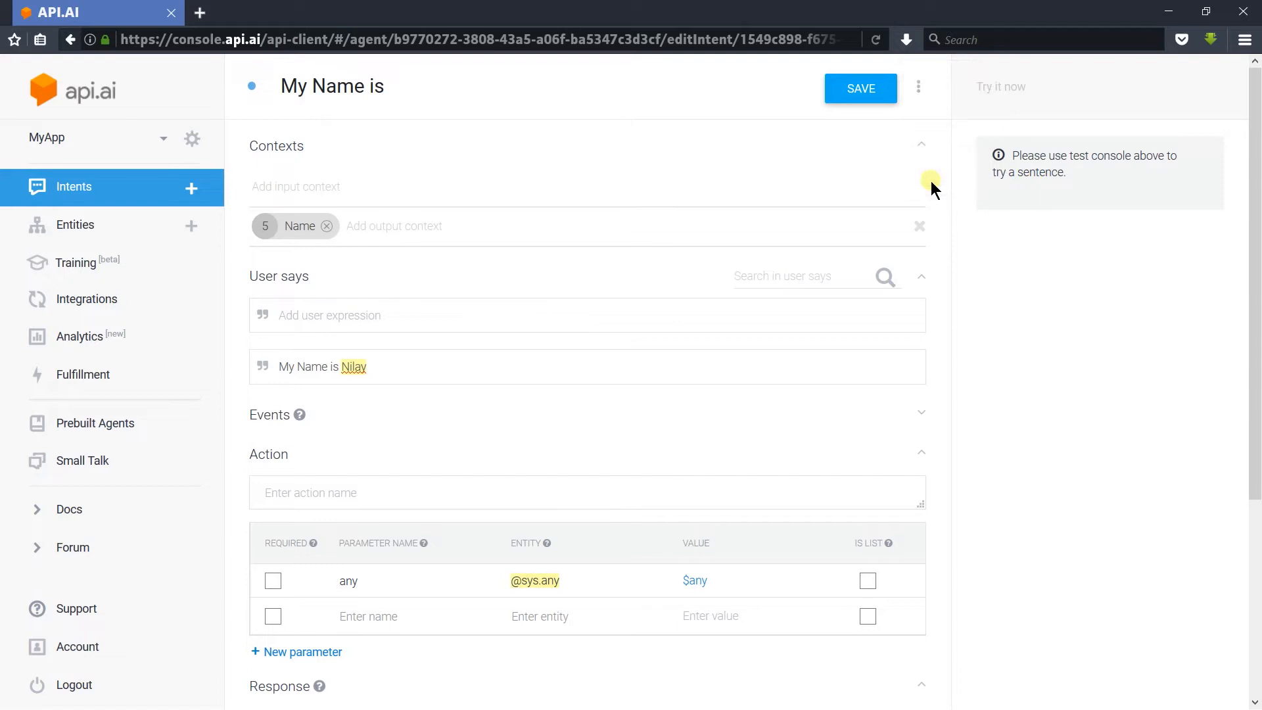
left_click(919, 95)
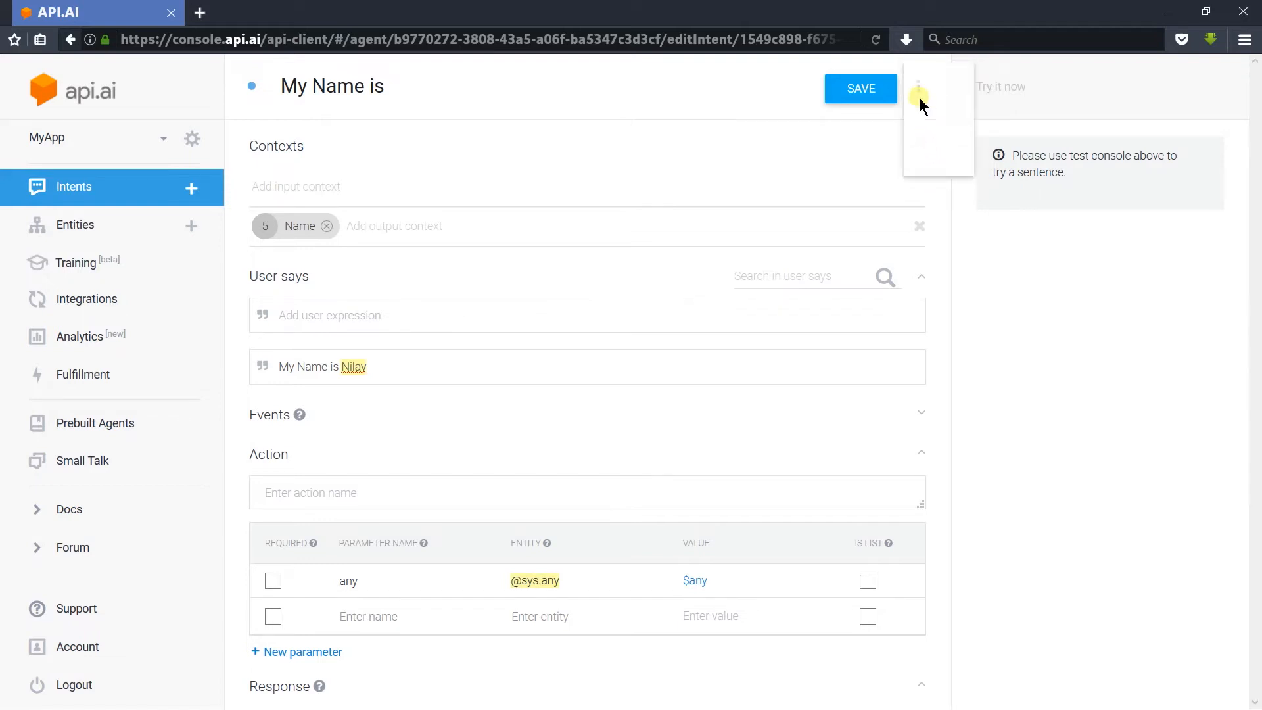
left_click(940, 179)
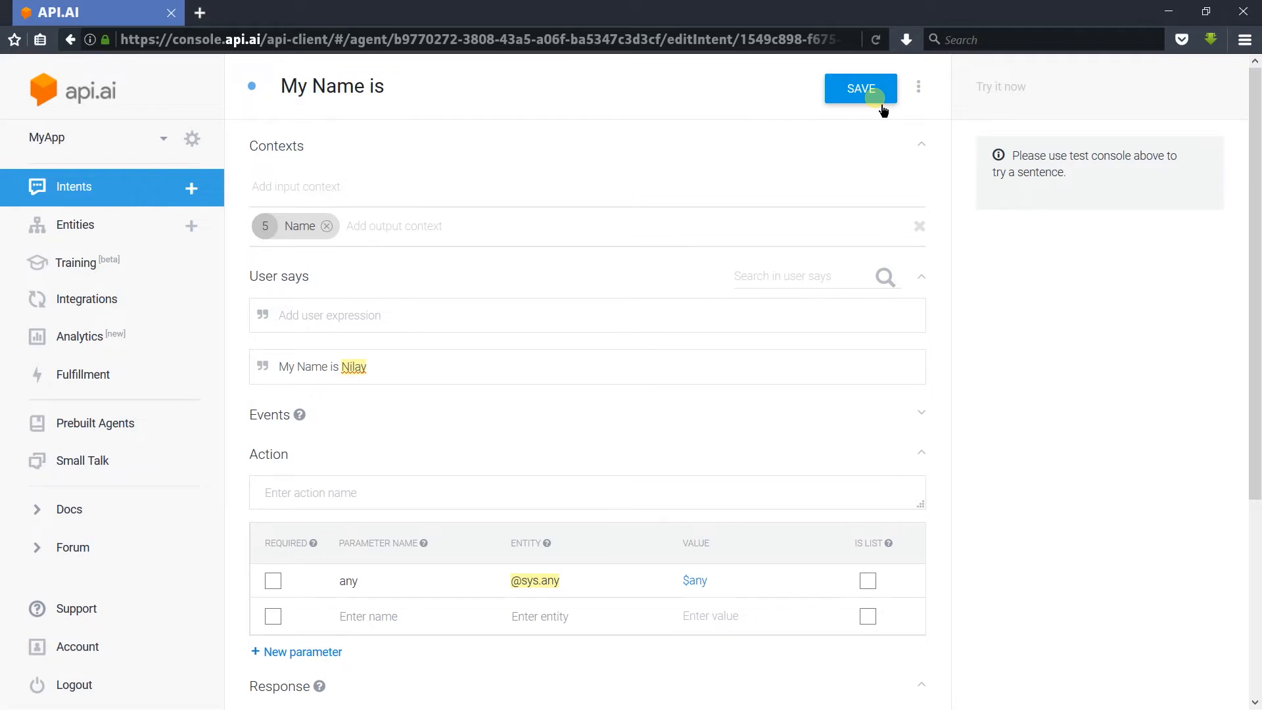
Step: Test the agent with the sentence "sum og 10 and 20", and inspect the parameters of the example expression in the CalcDemo intent
left_click(1089, 94)
type("sum o")
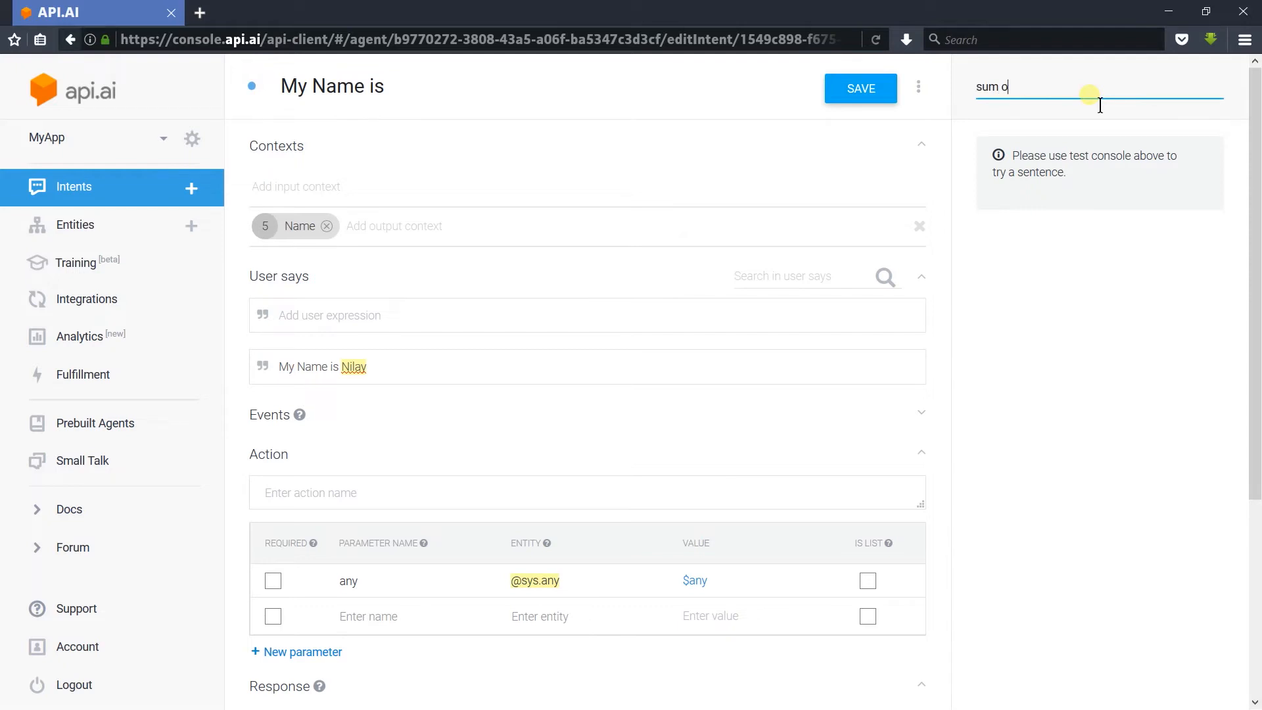
type("g 10 and 20")
key("Return")
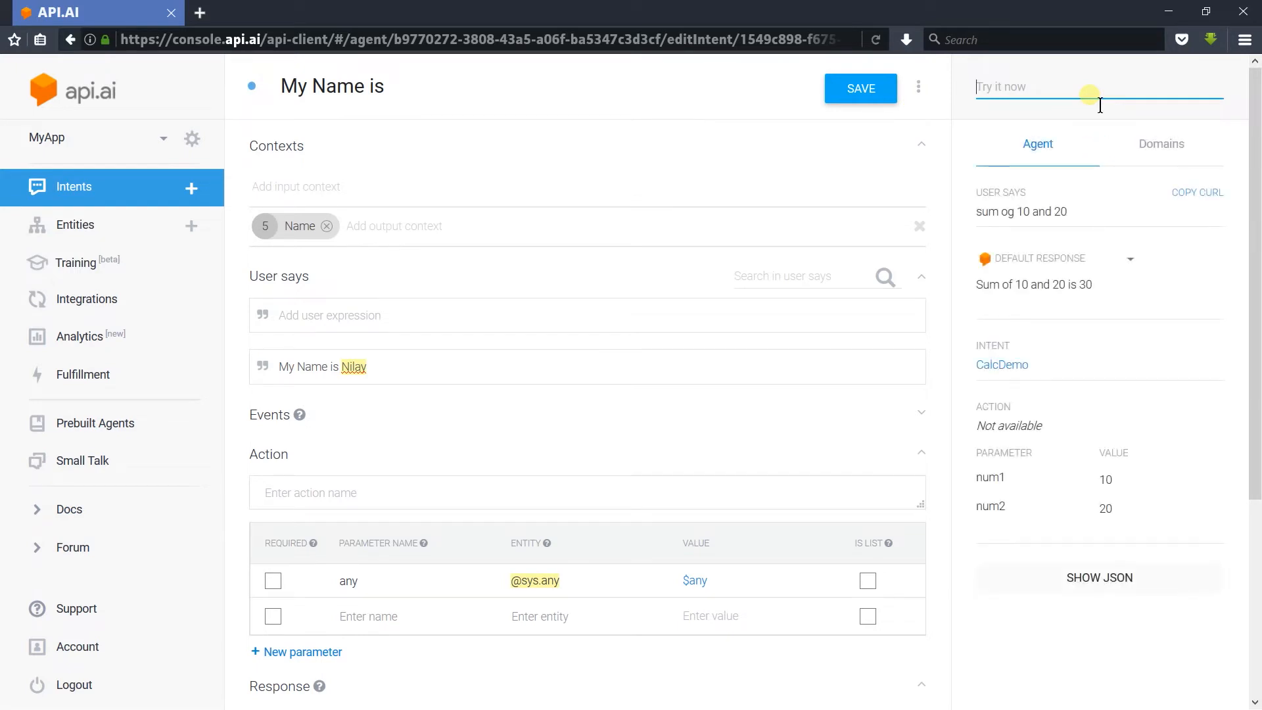
double_click(1085, 284)
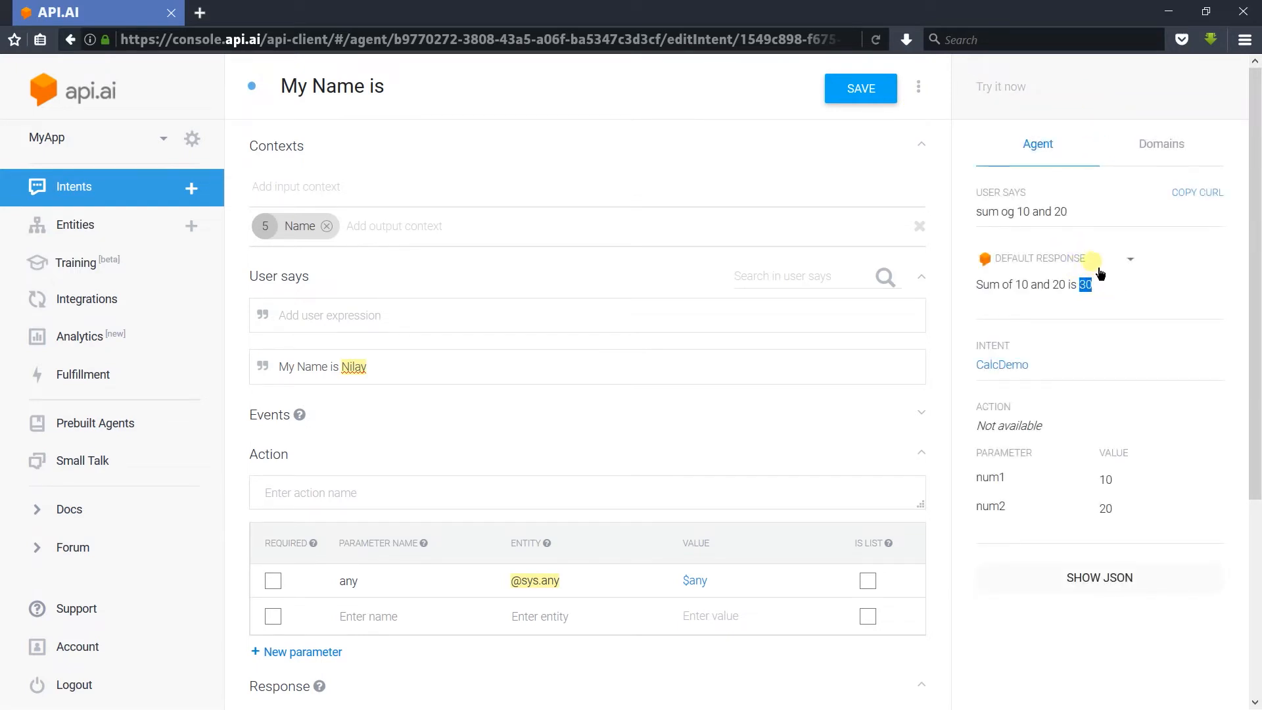
double_click(1008, 211)
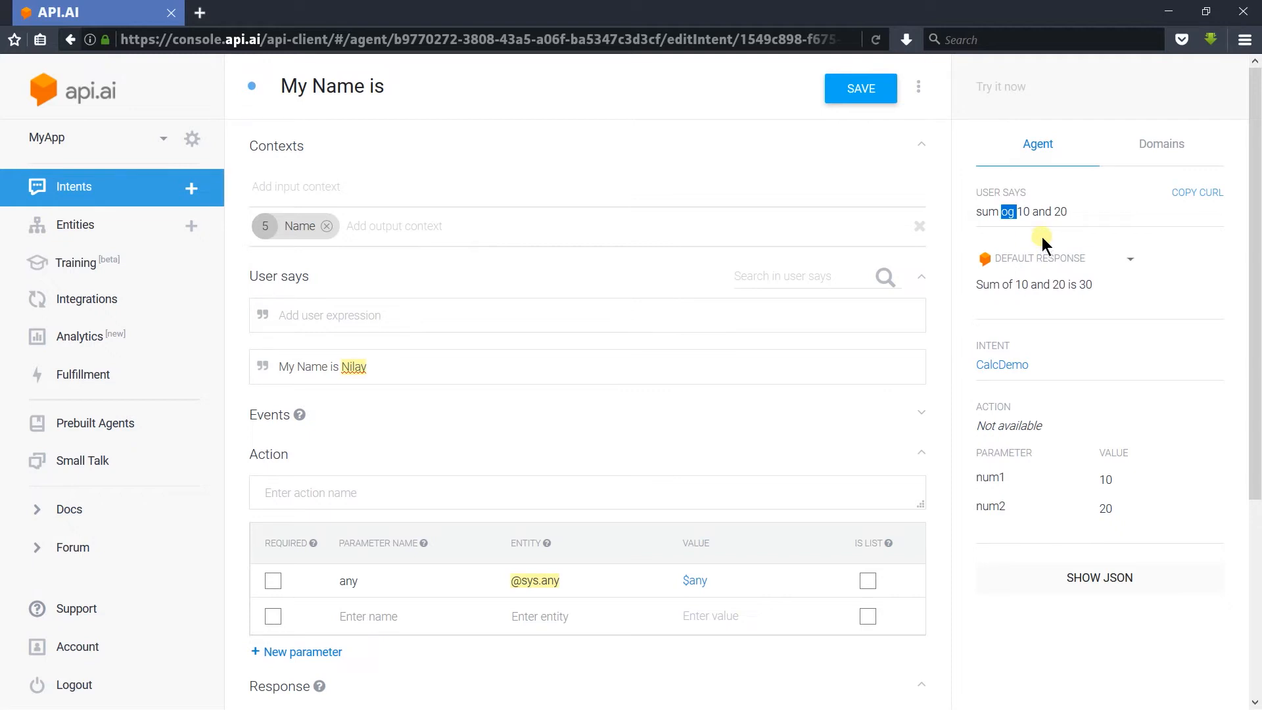
left_click(986, 367)
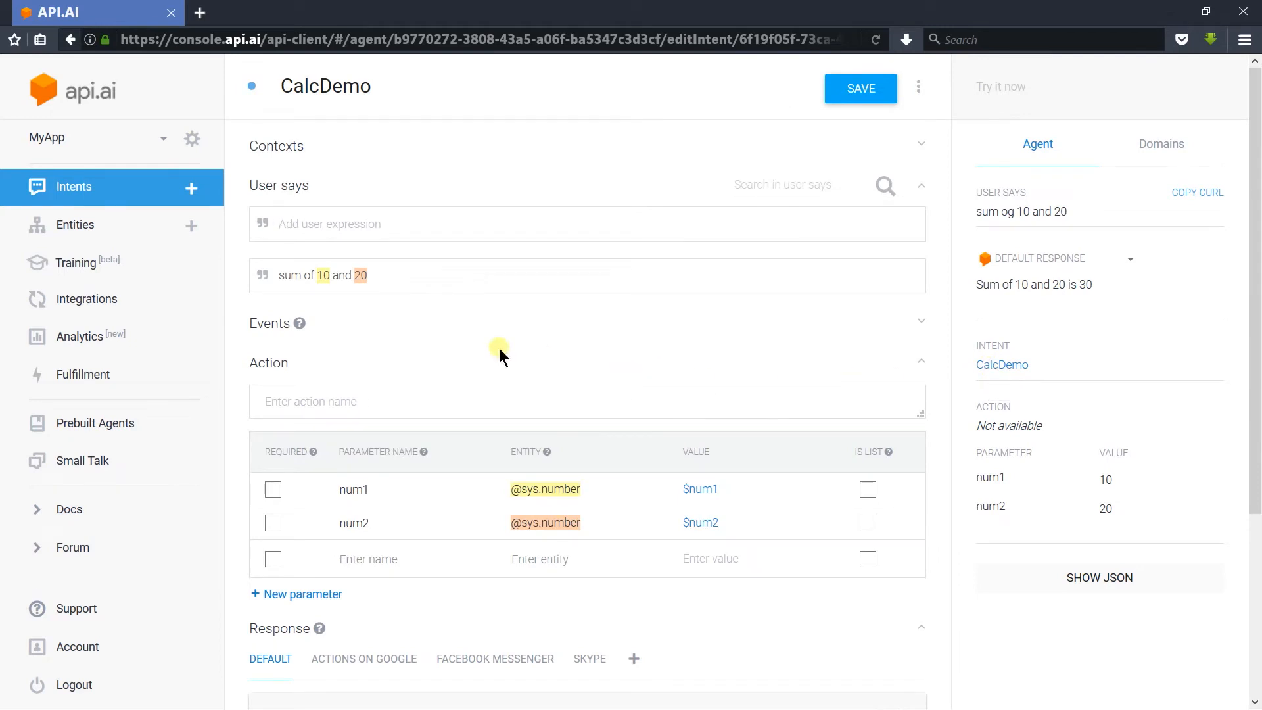
left_click(310, 289)
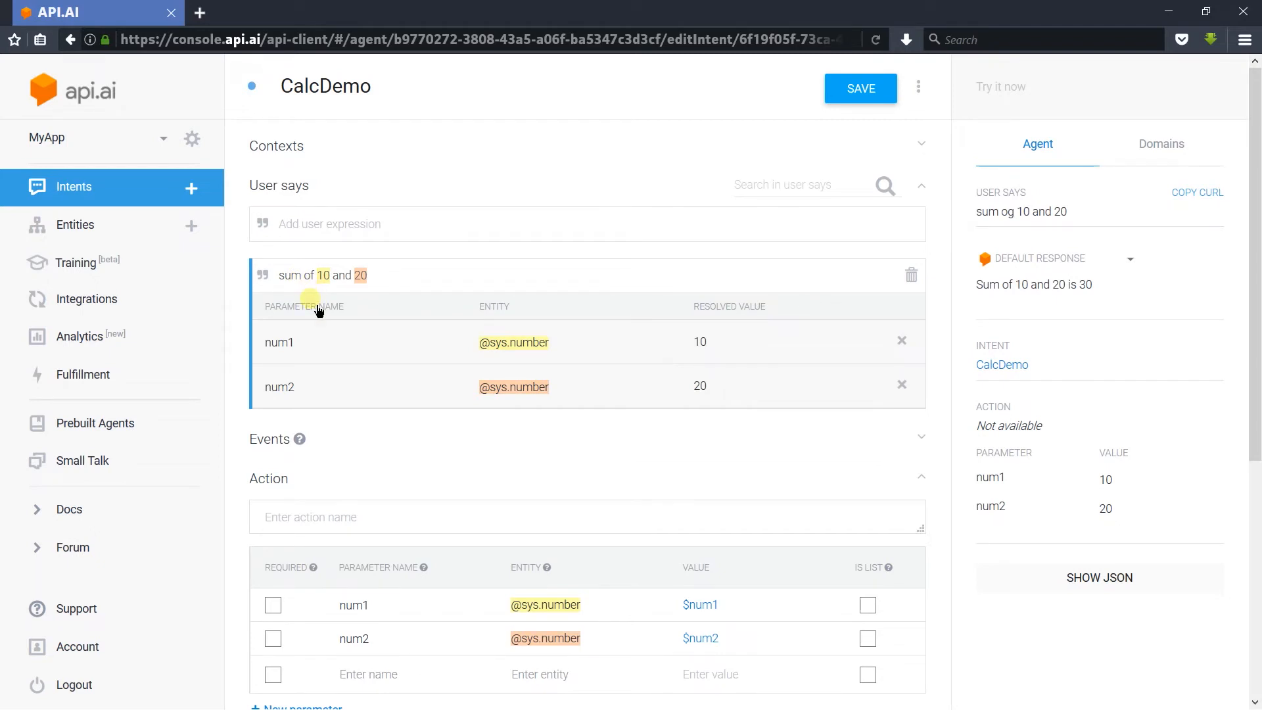
Step: Test the agent with the misspelled sentence "som of 10 and 20"
left_click(1070, 97)
type("som")
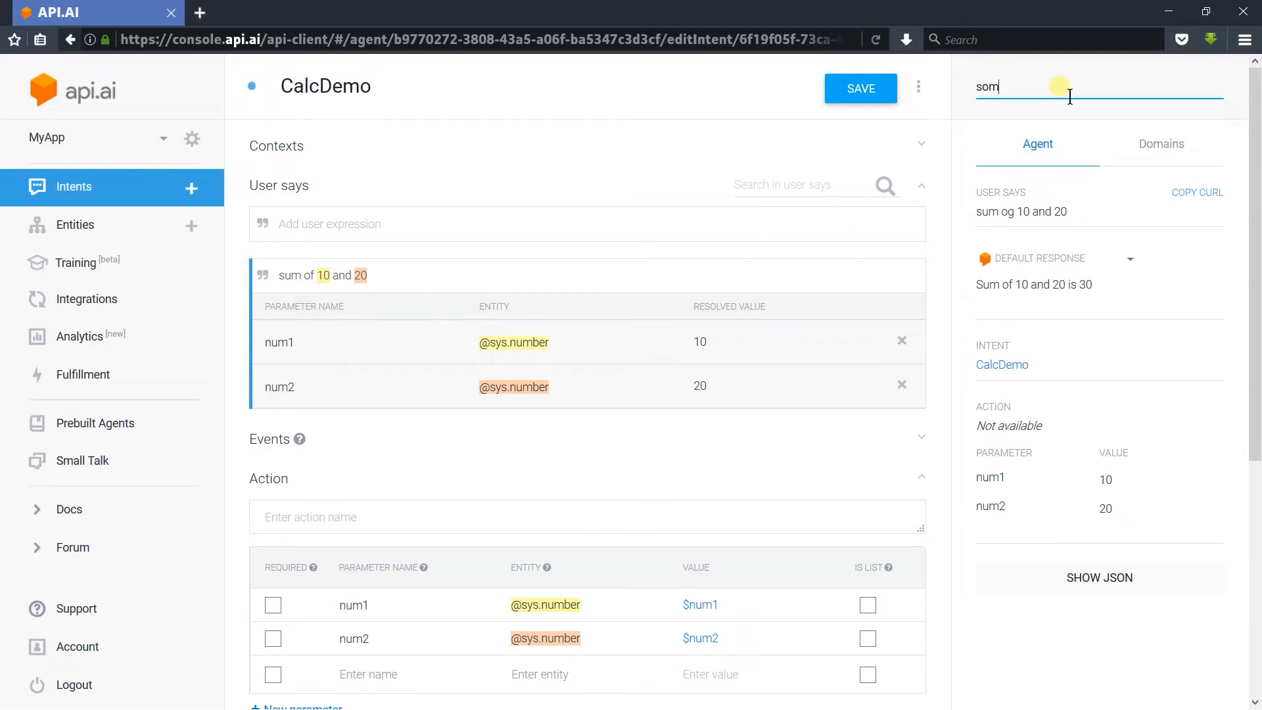
type(" of 10 and 20")
key("Return")
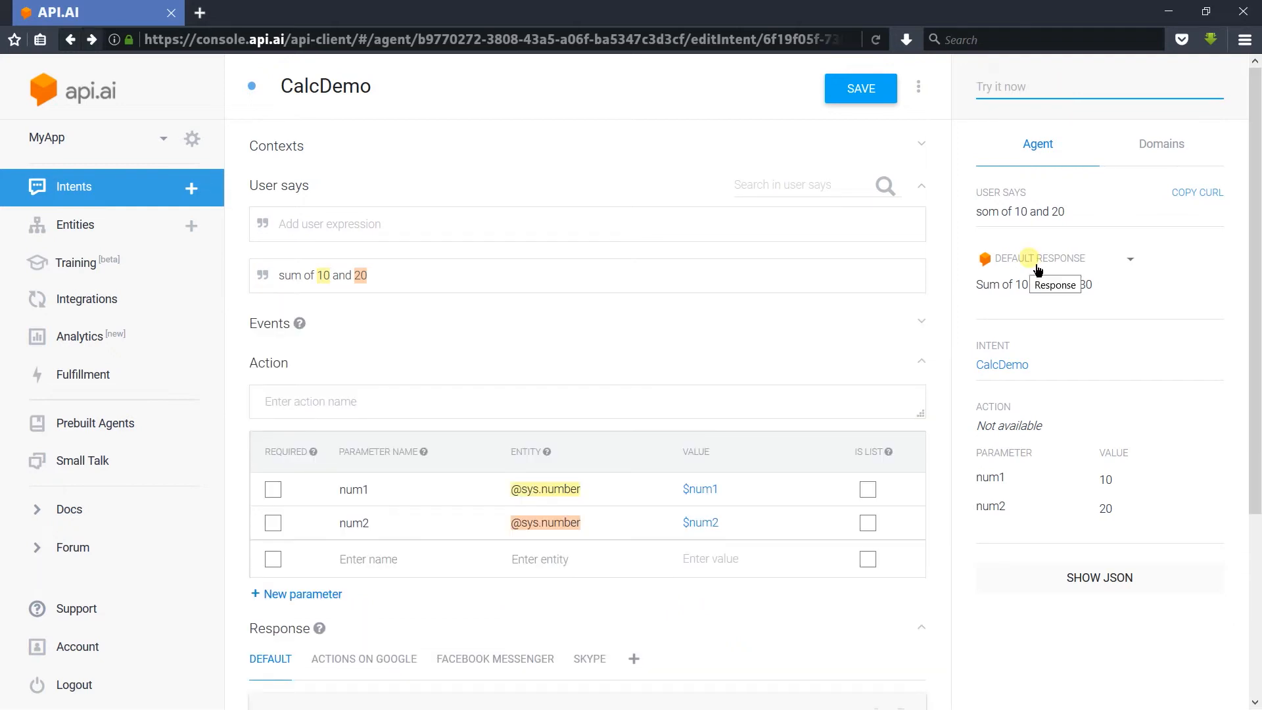
Step: Test the agent with the sentence "add 10 and 20" and open the intent it matches
type("add 10 and 20")
key("Return")
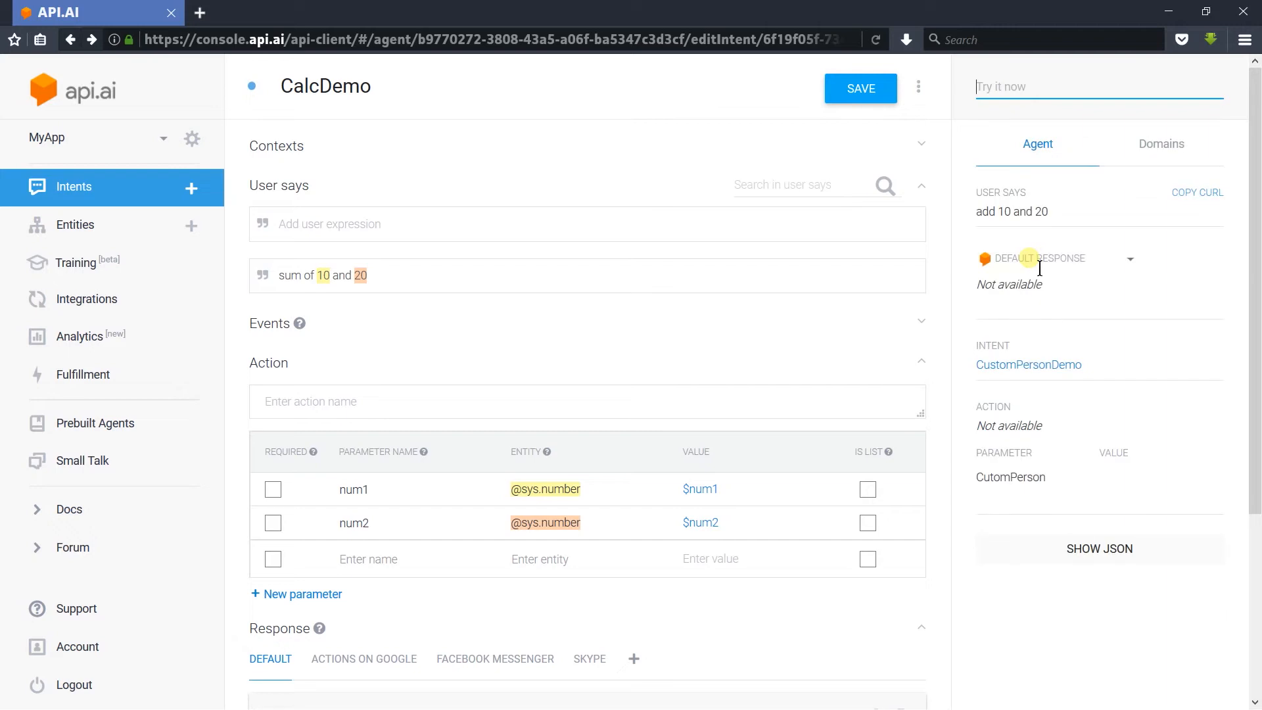
left_click(1028, 373)
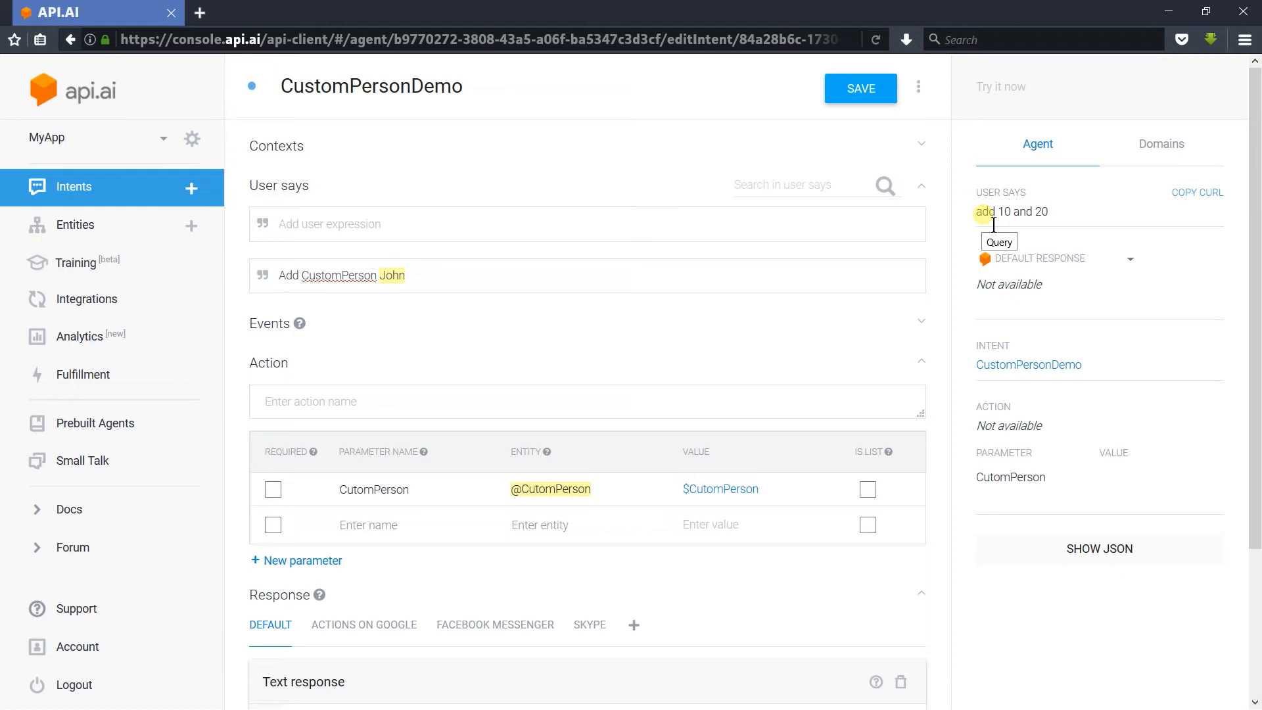
Step: In the "sum og 10 and 20" training dialog, assign the "add 10 and 20" request to the CalcDemo intent
left_click(114, 275)
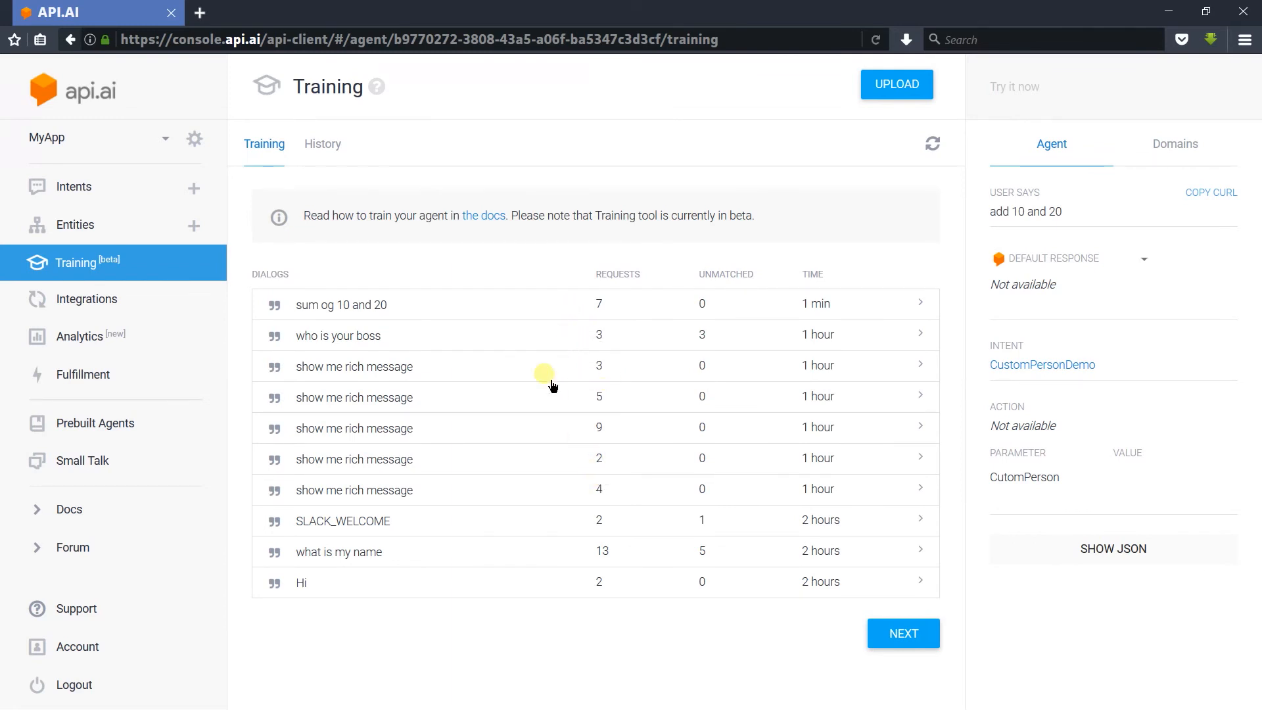
left_click(516, 313)
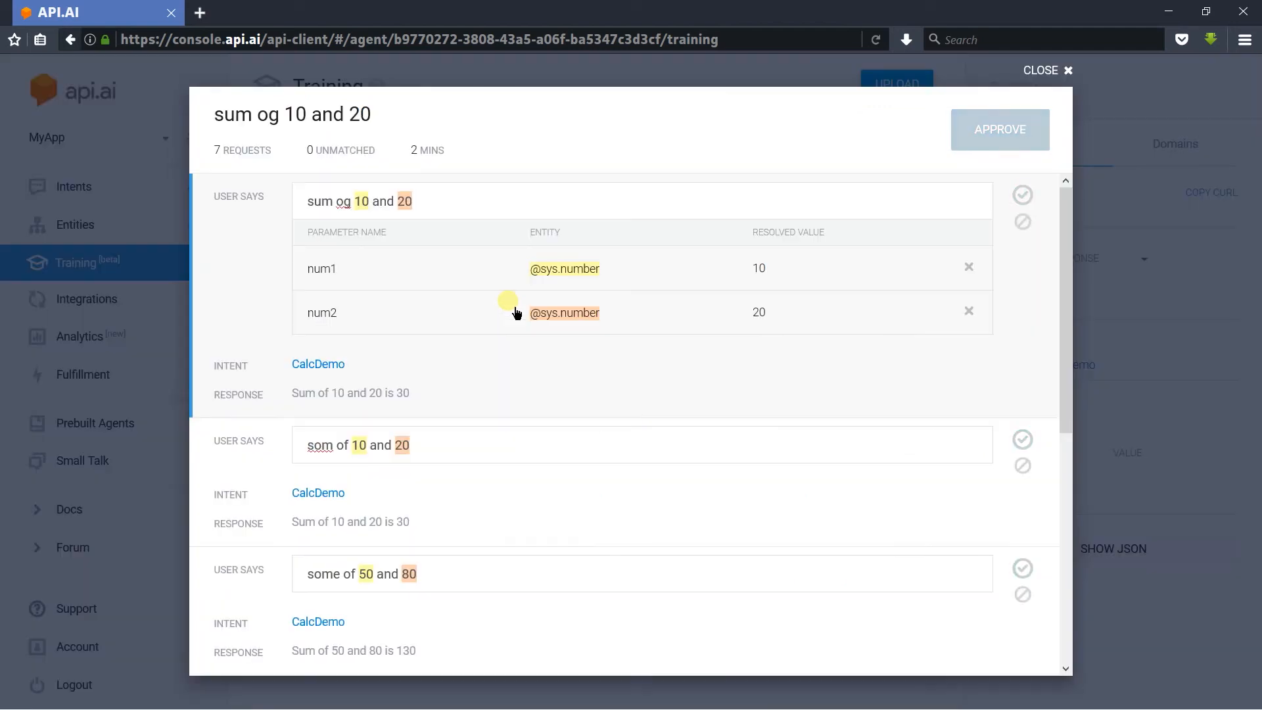
scroll(513, 306, "down", 6)
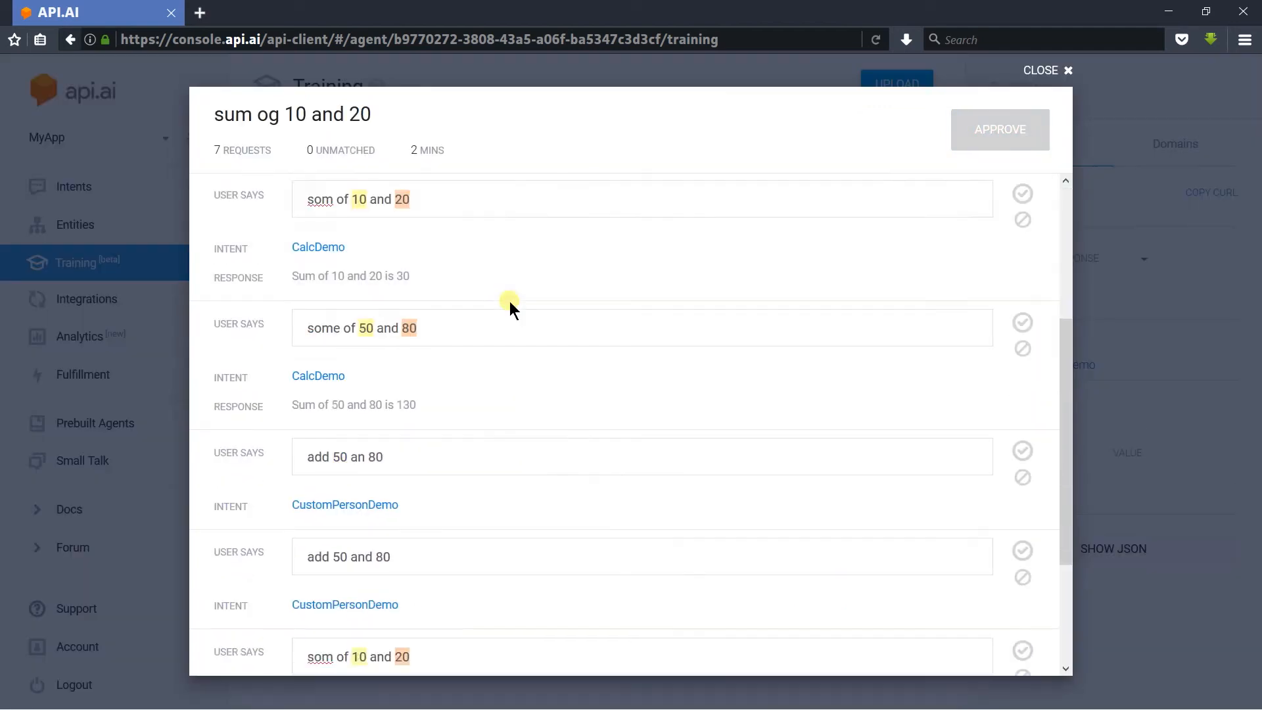
left_click(444, 608)
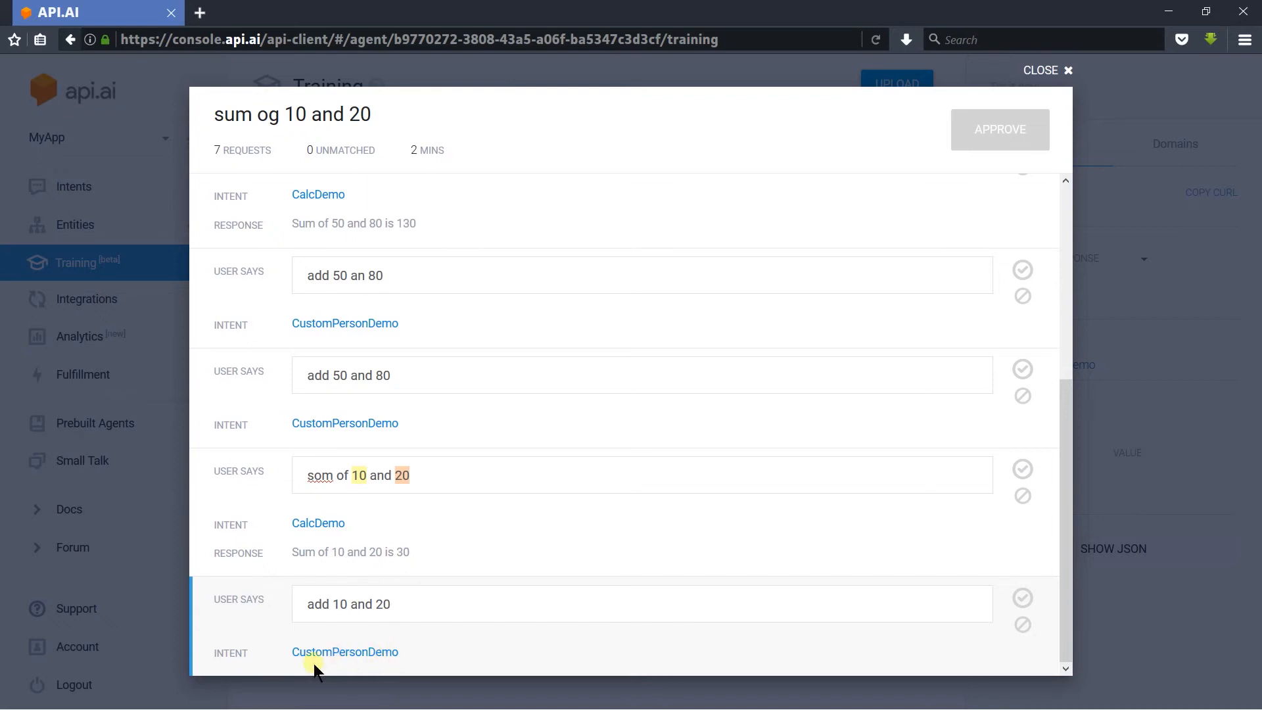
left_click(330, 661)
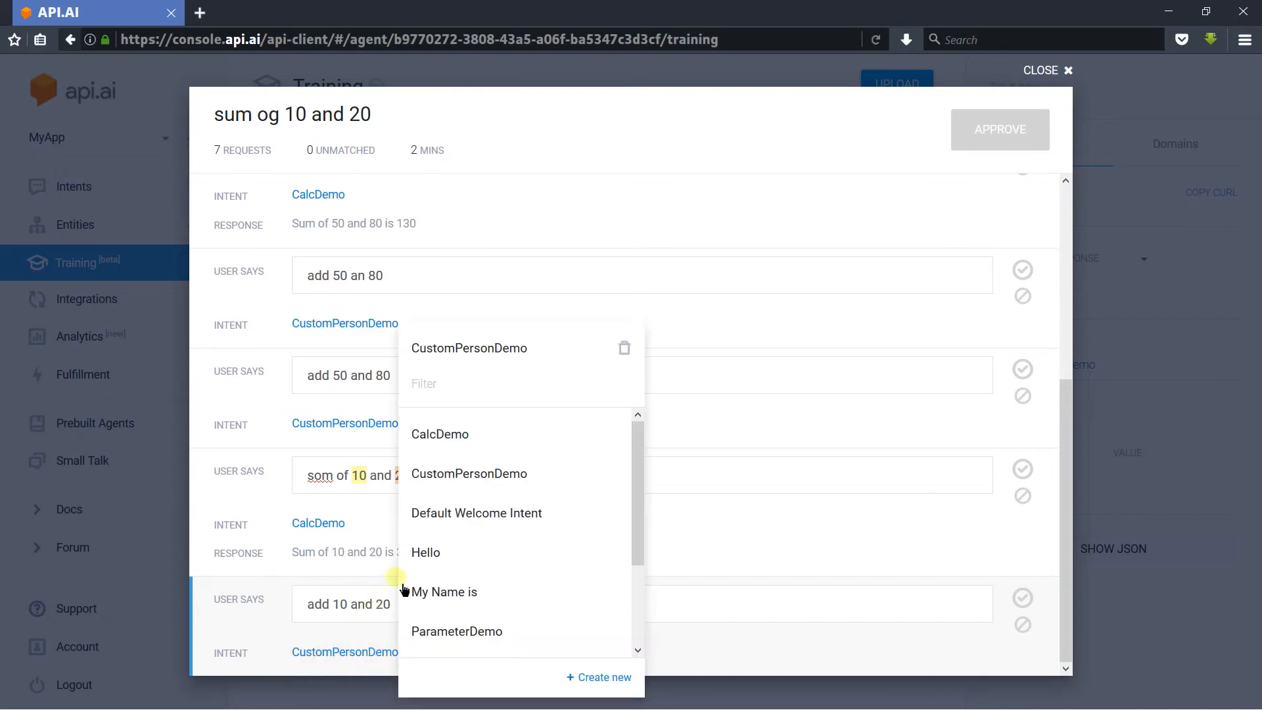
left_click(486, 437)
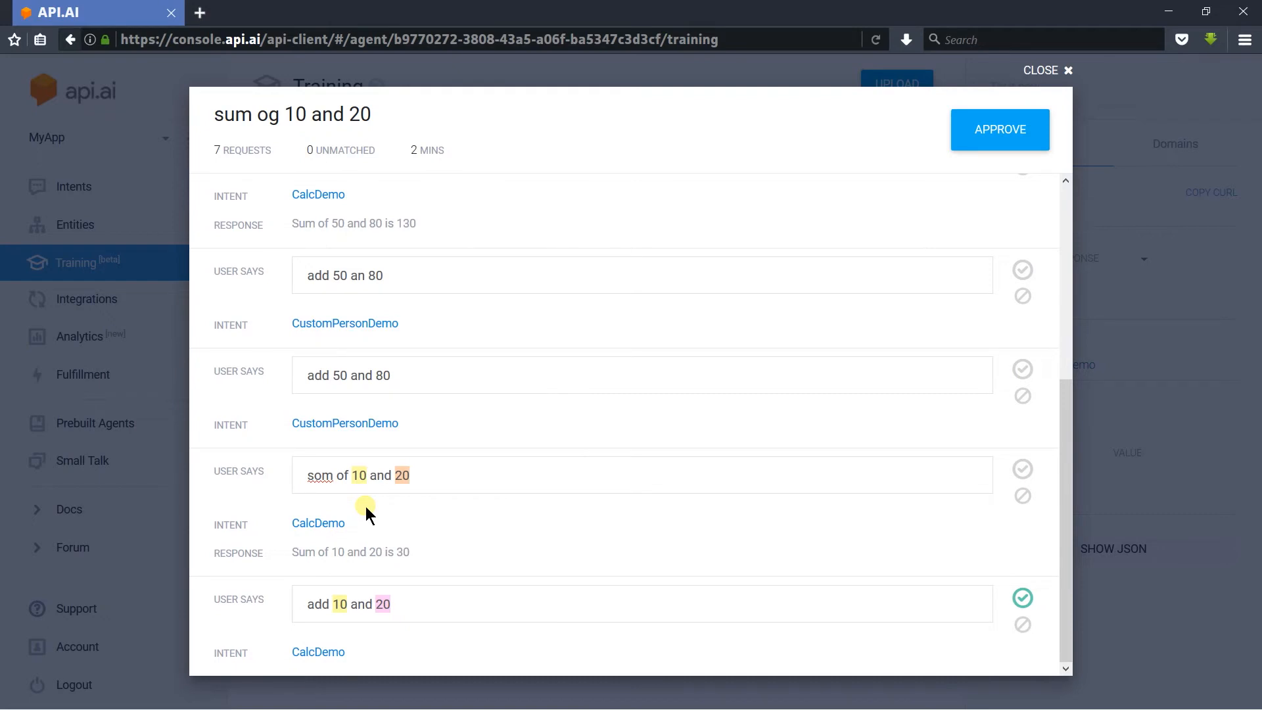
Step: Remove the intent assignment from the last "som of 10 and 20" request and approve the training dialog
left_click(333, 530)
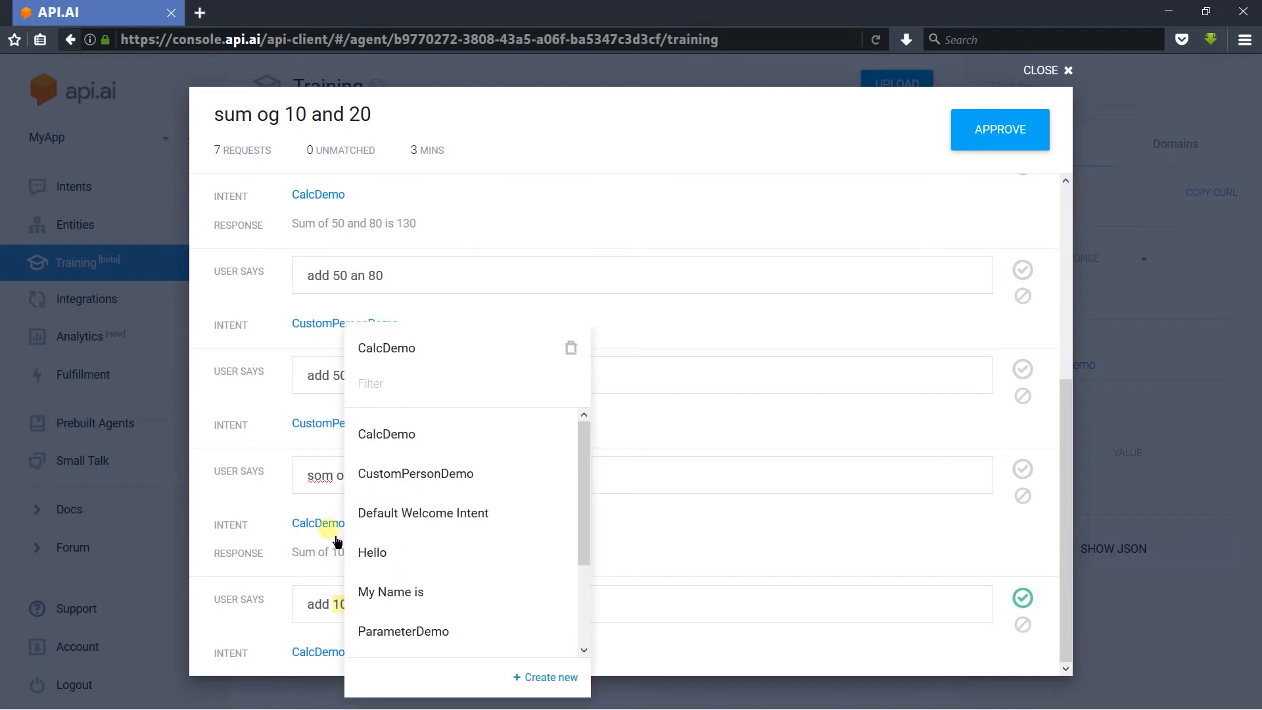
left_click(570, 350)
scroll(547, 414, "down", 2)
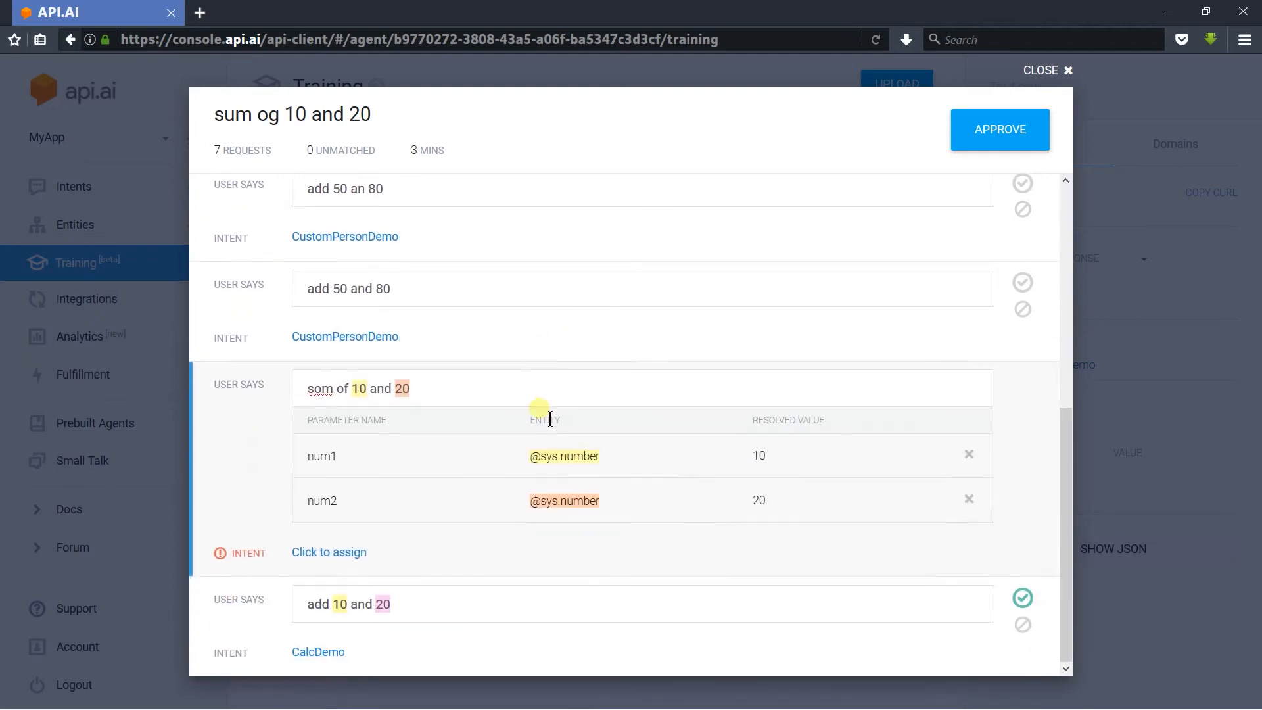
left_click(991, 146)
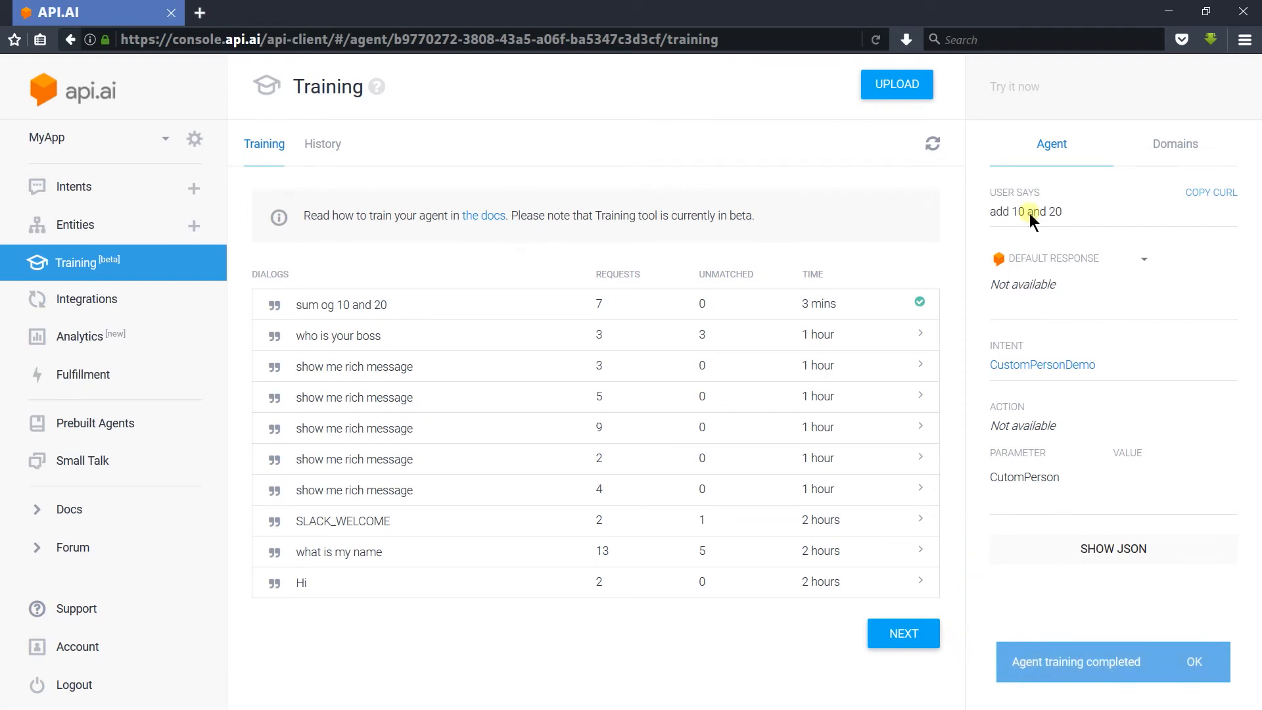
Step: Test the trained agent with the suggested sentence "add 10 and 20"
left_click(1059, 102)
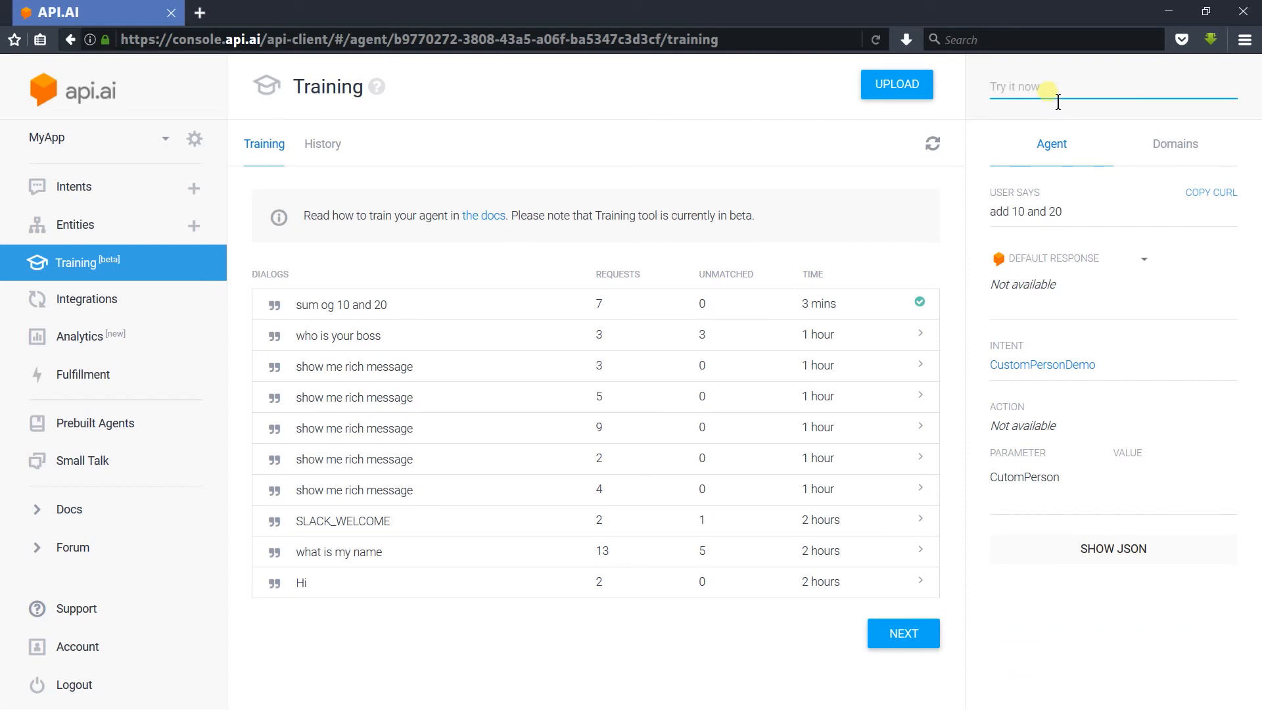
type("ad")
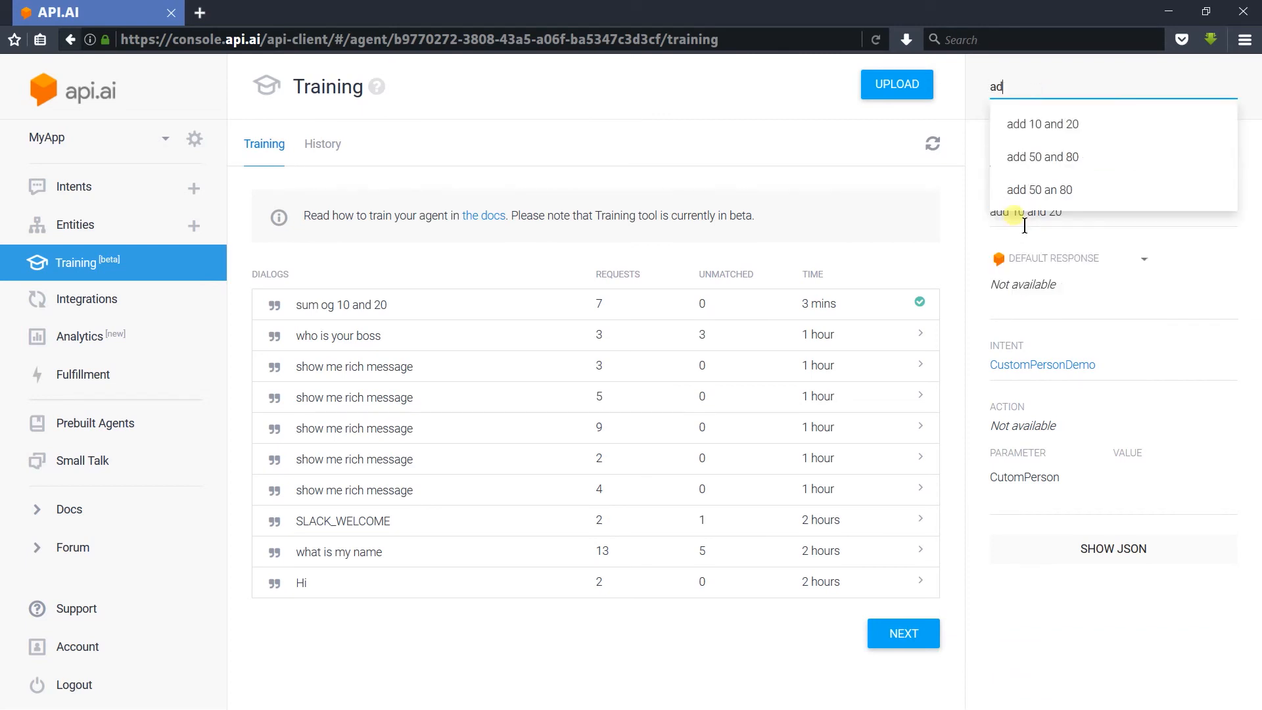
left_click(1091, 128)
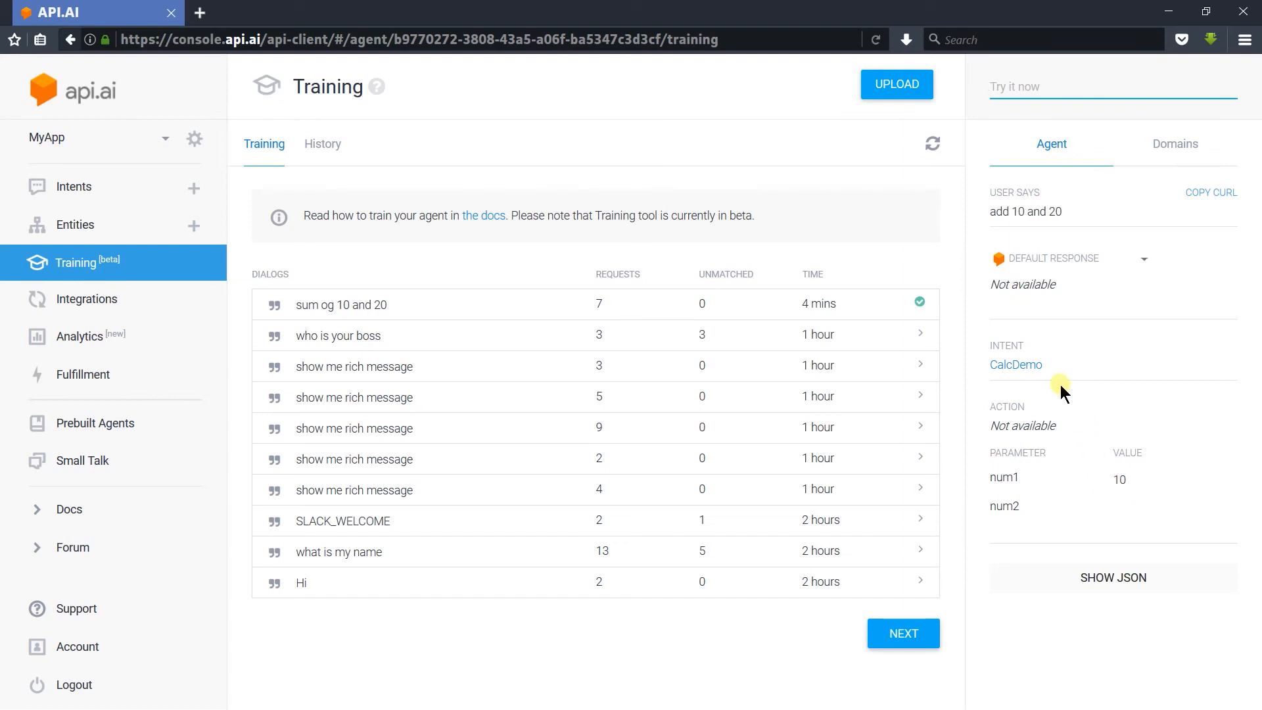
left_click(1039, 372)
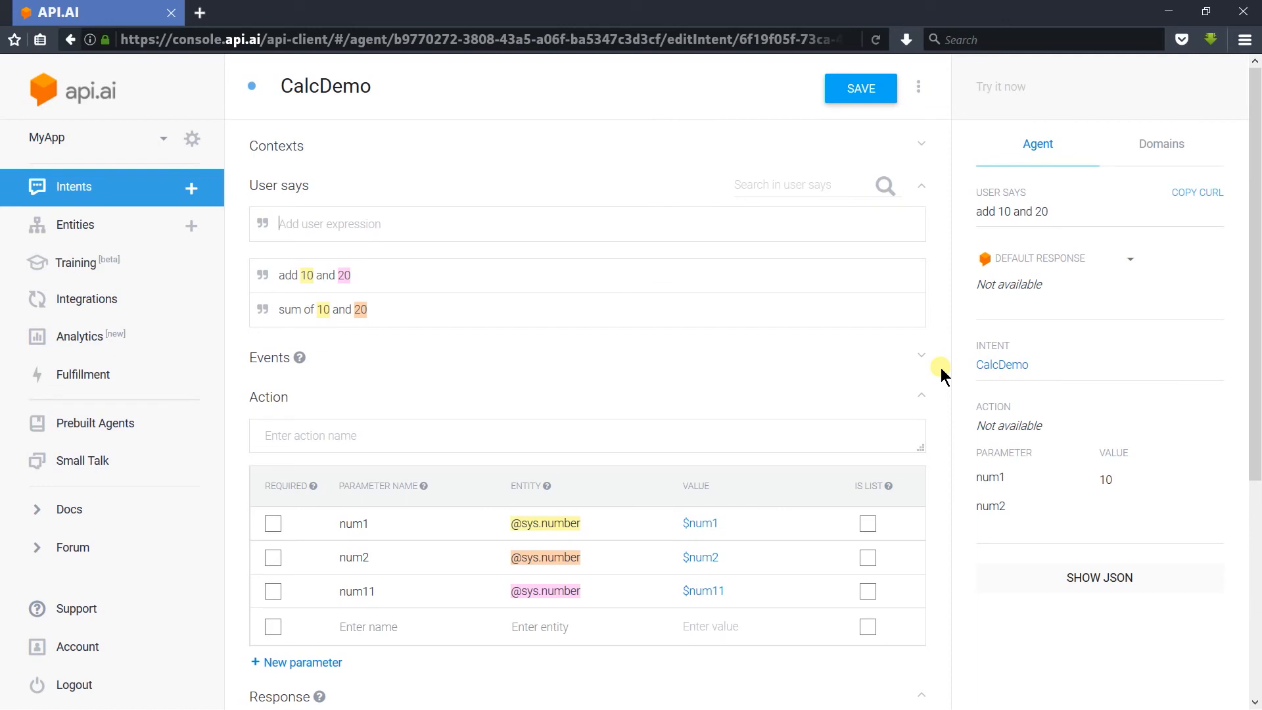
scroll(534, 468, "down", 2)
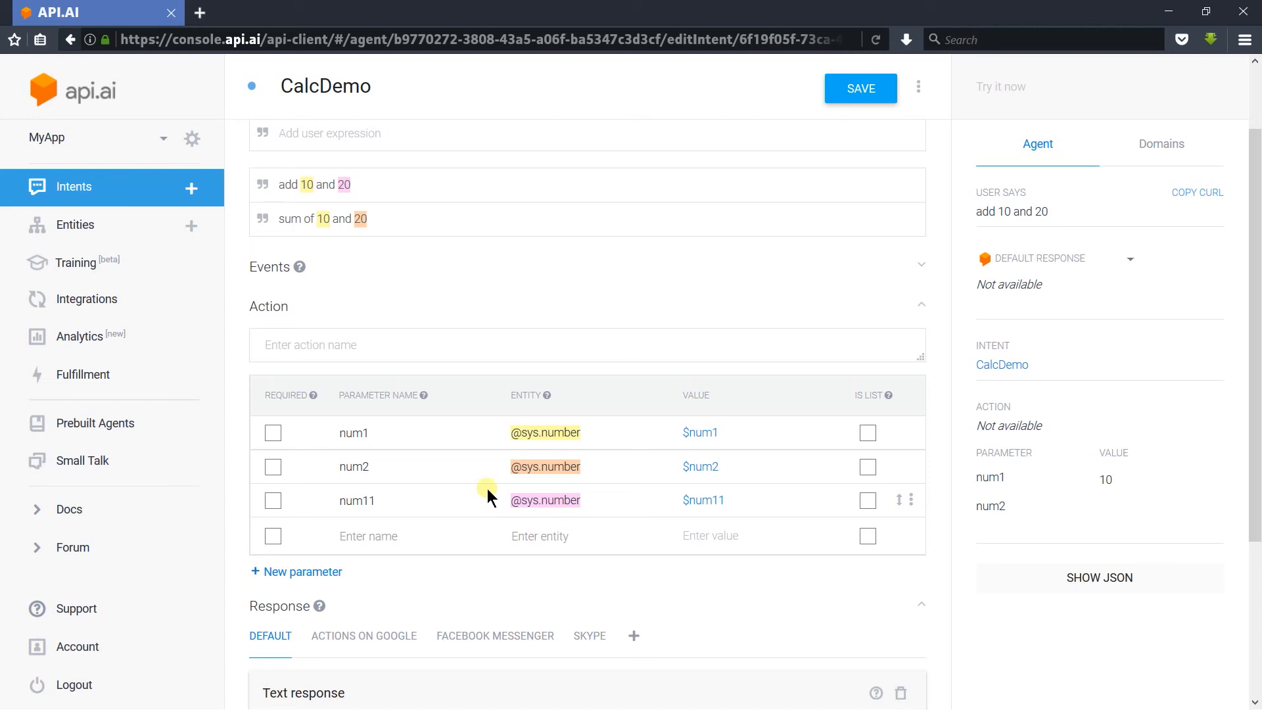
left_click(369, 190)
double_click(345, 184)
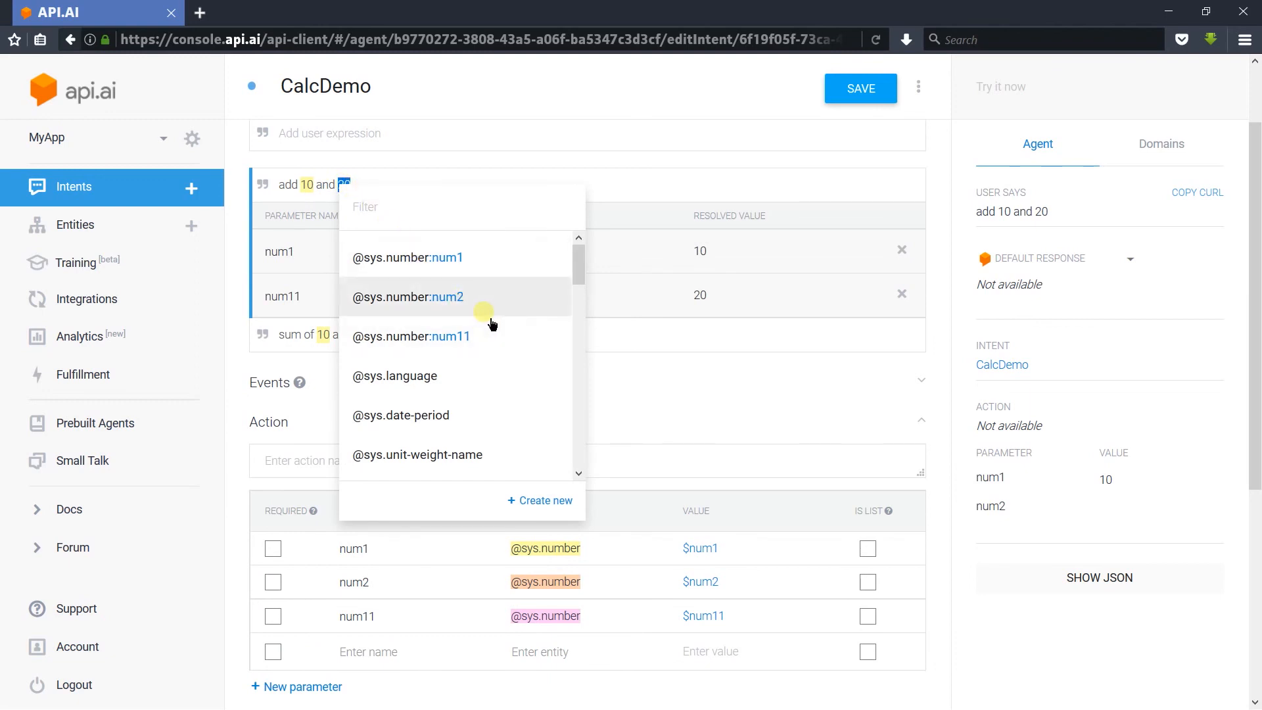
left_click(491, 314)
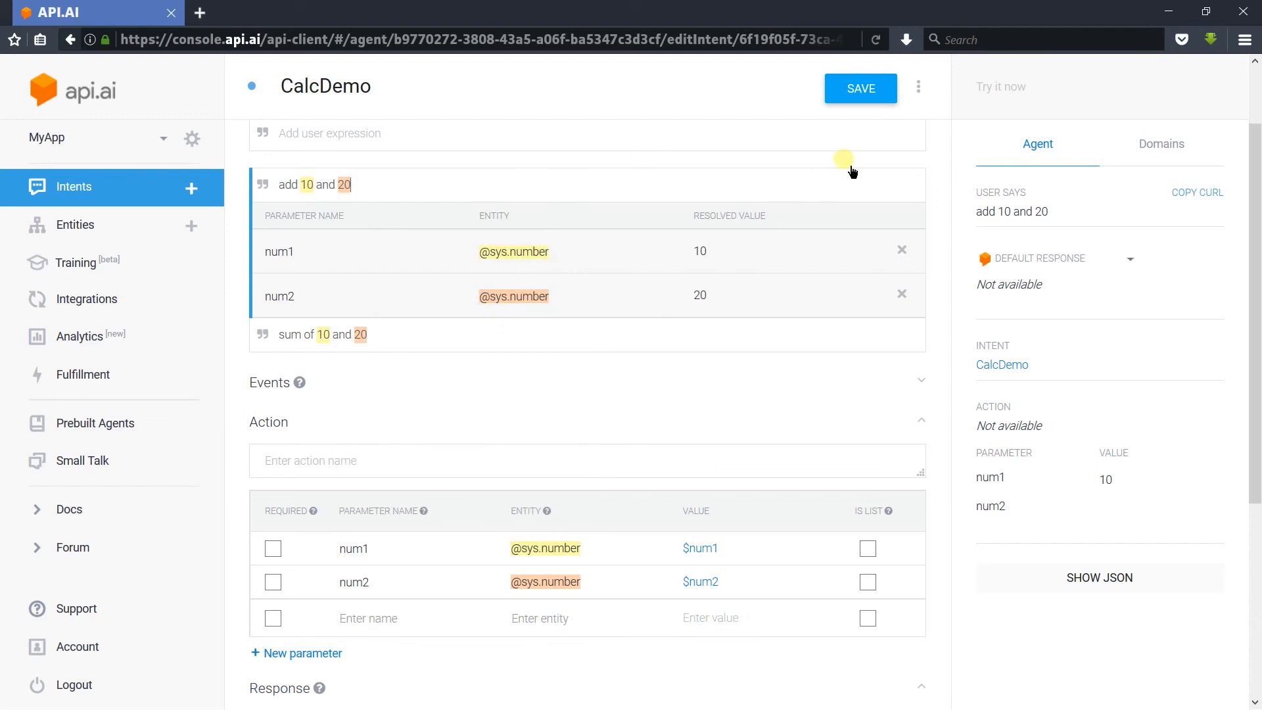
left_click(867, 100)
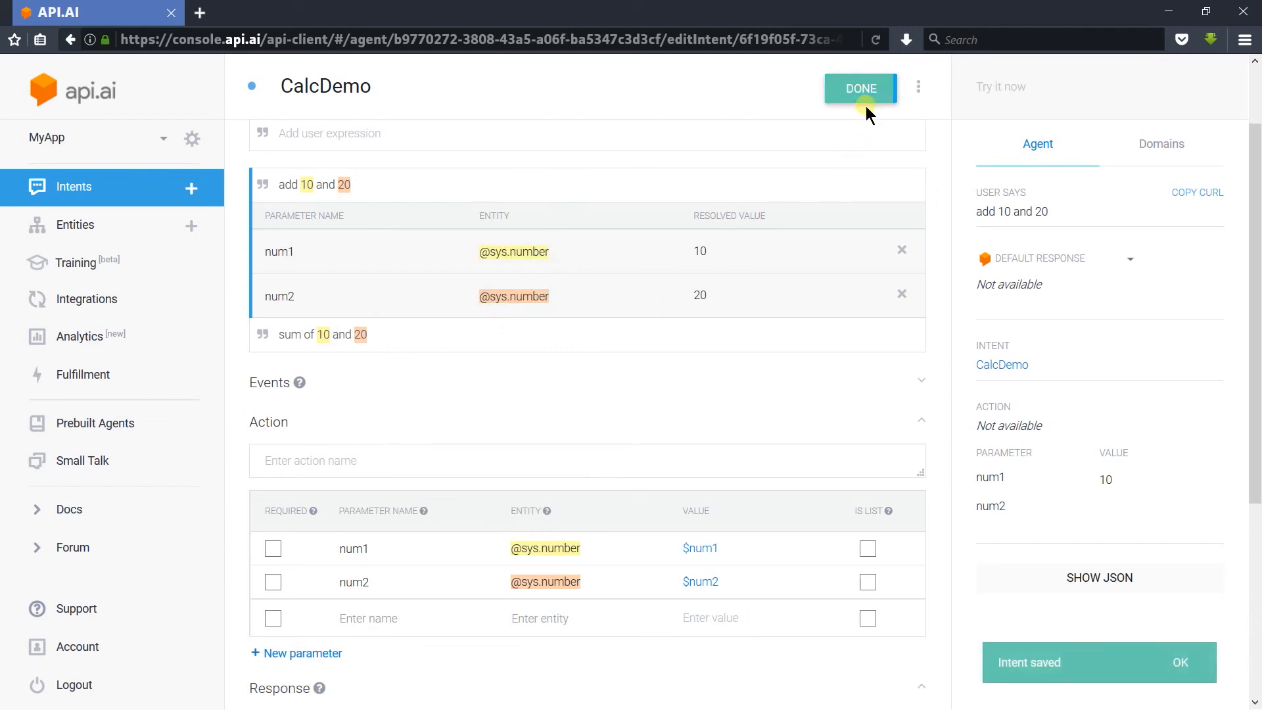
Step: Retest the agent with "add 10 and 20" and check the sum in the default response
left_click(989, 105)
type("ad")
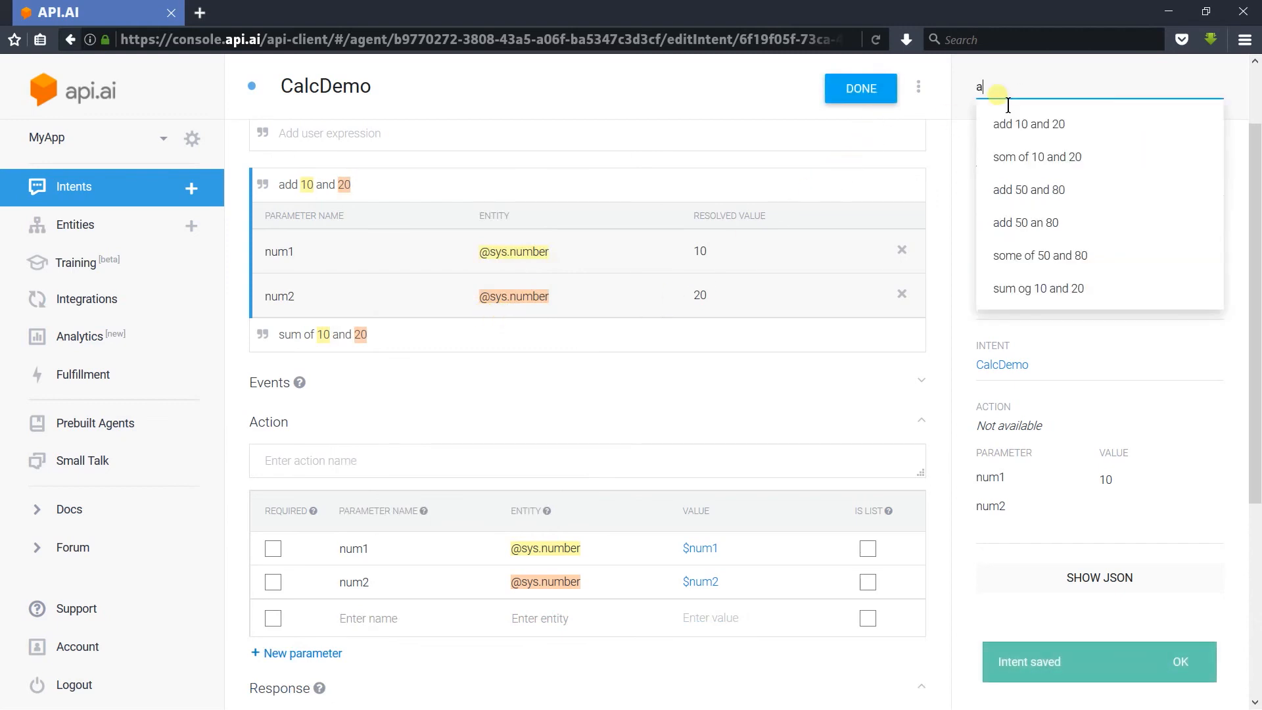
left_click(1079, 132)
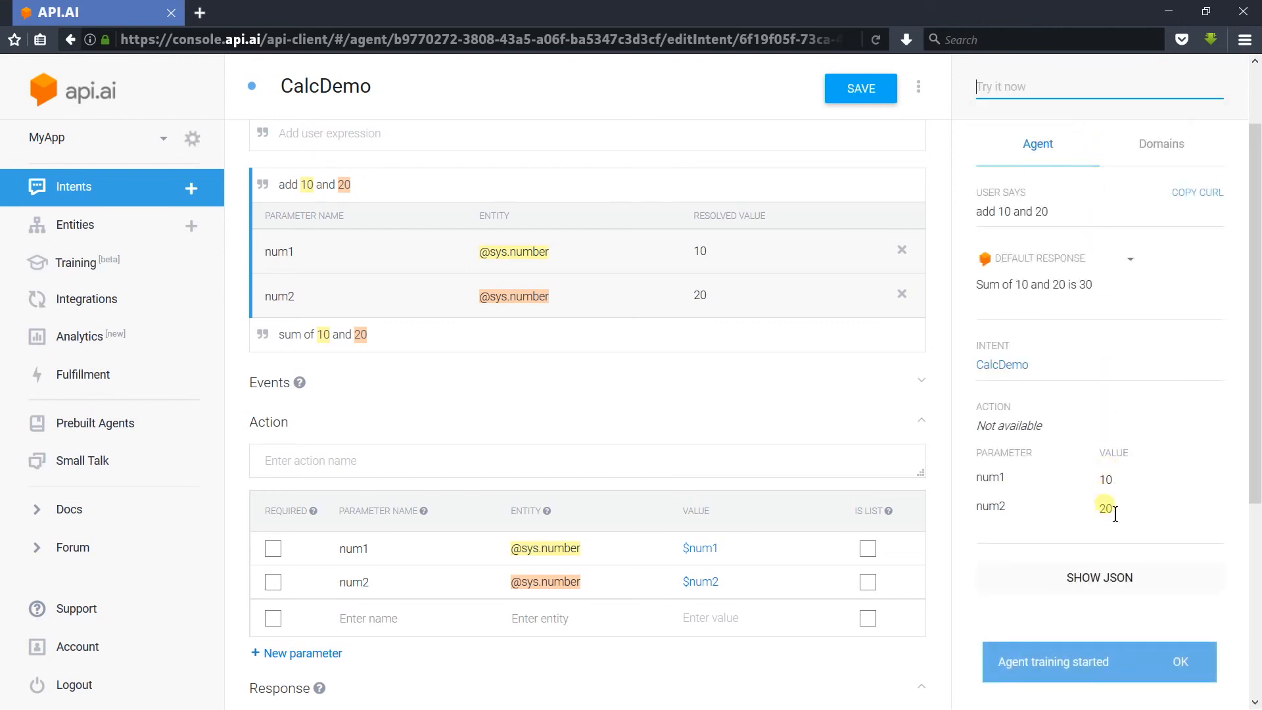
double_click(1093, 295)
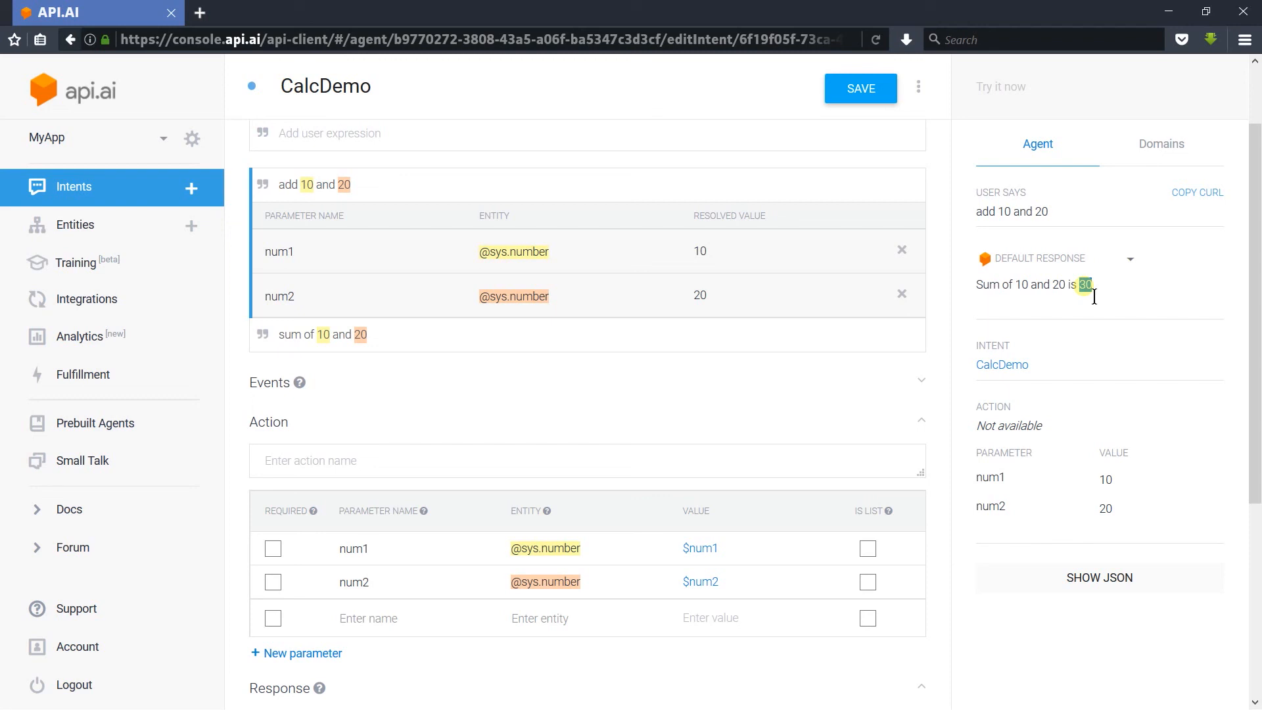
key("alt+Tab")
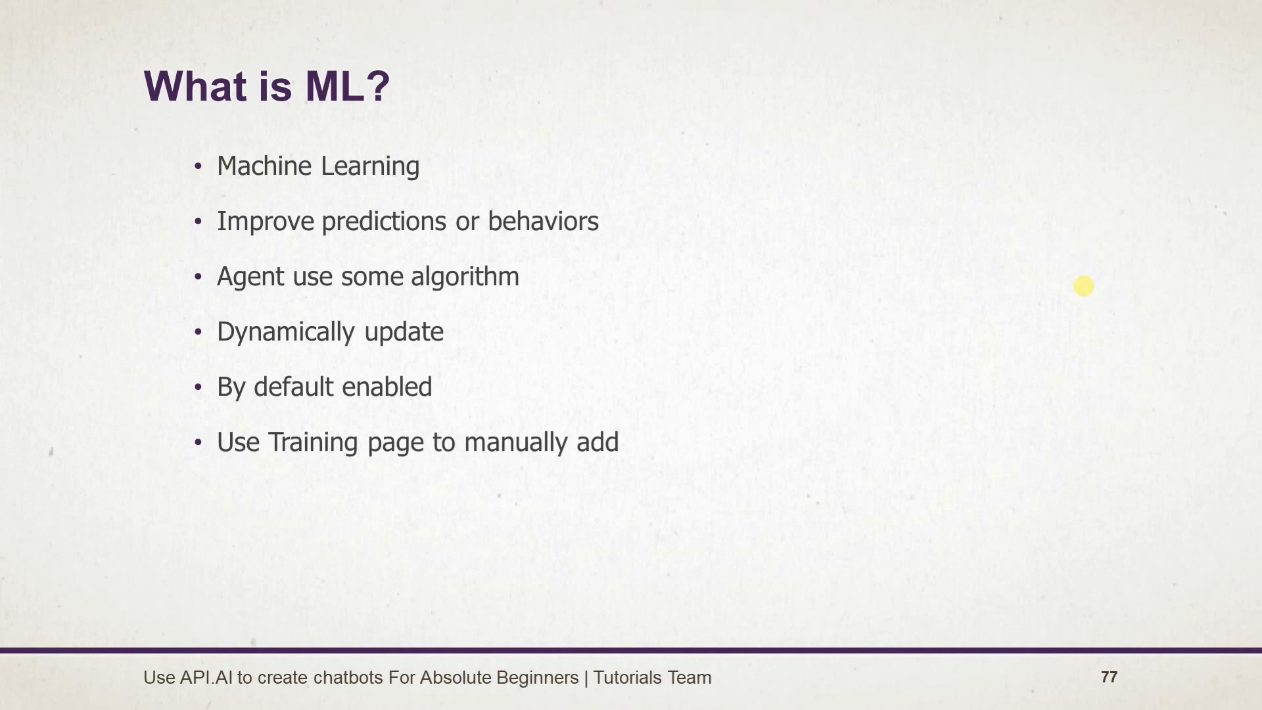
key("Right")
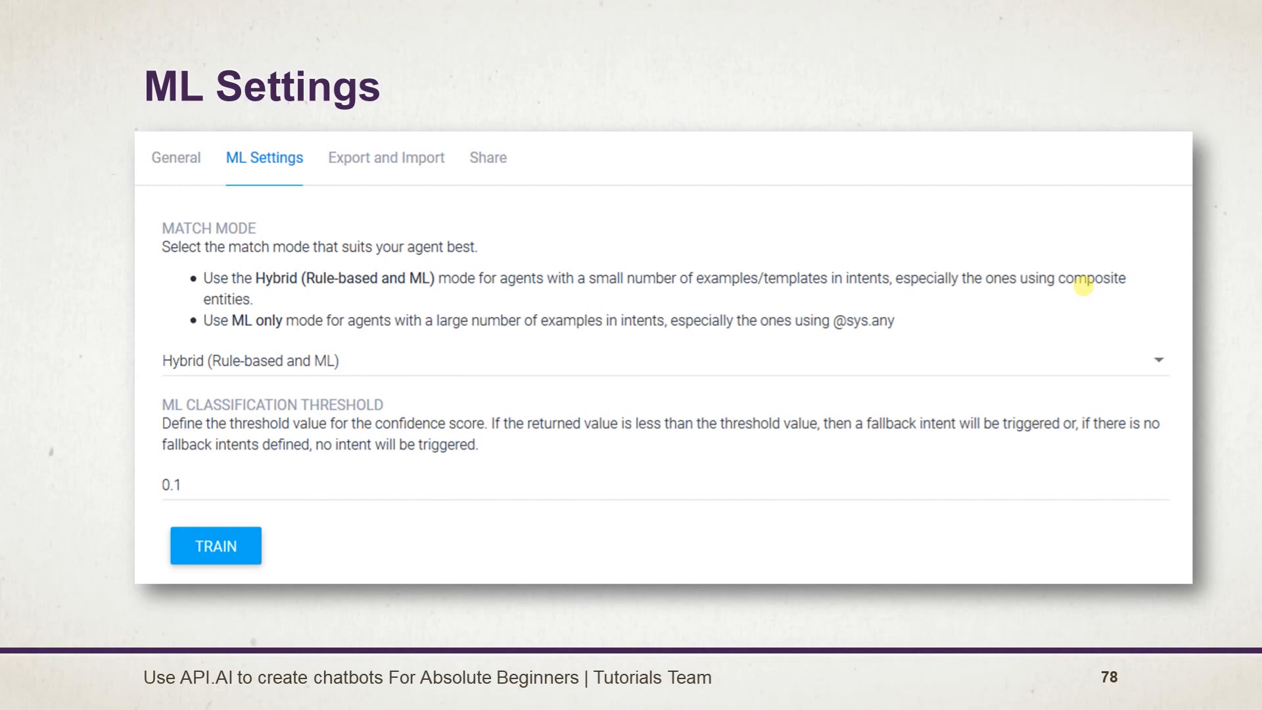
key("Right")
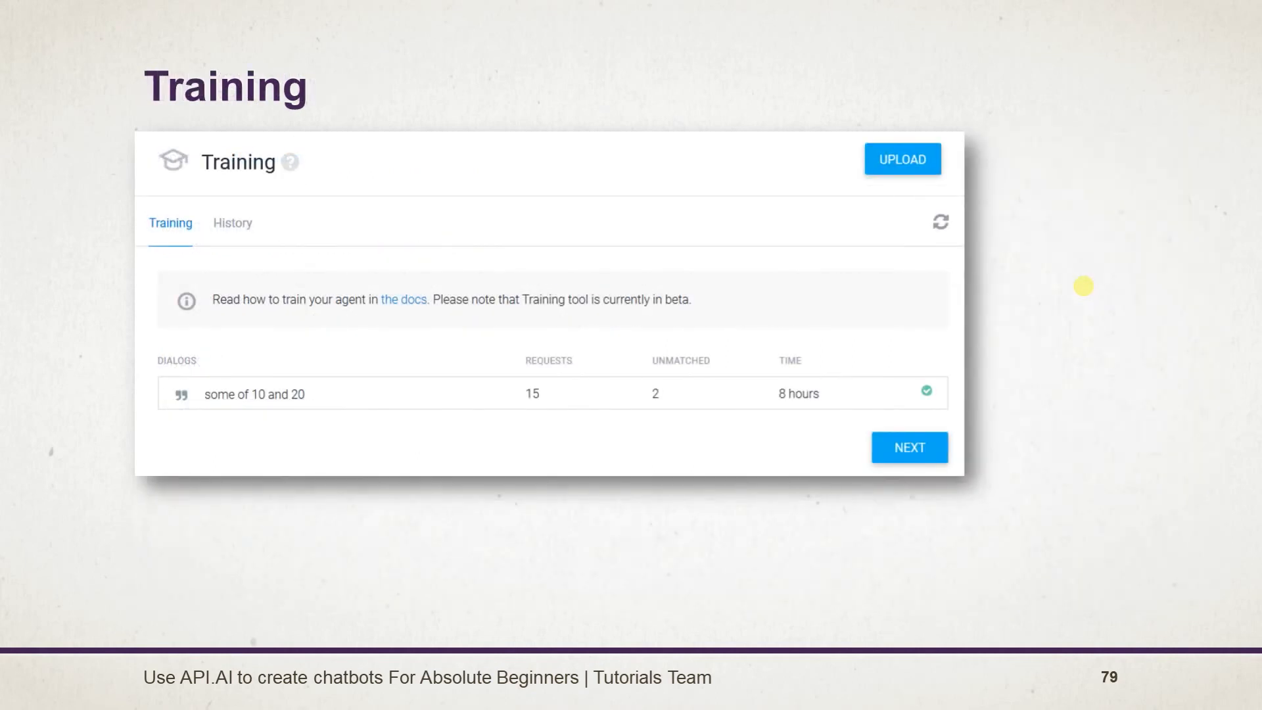